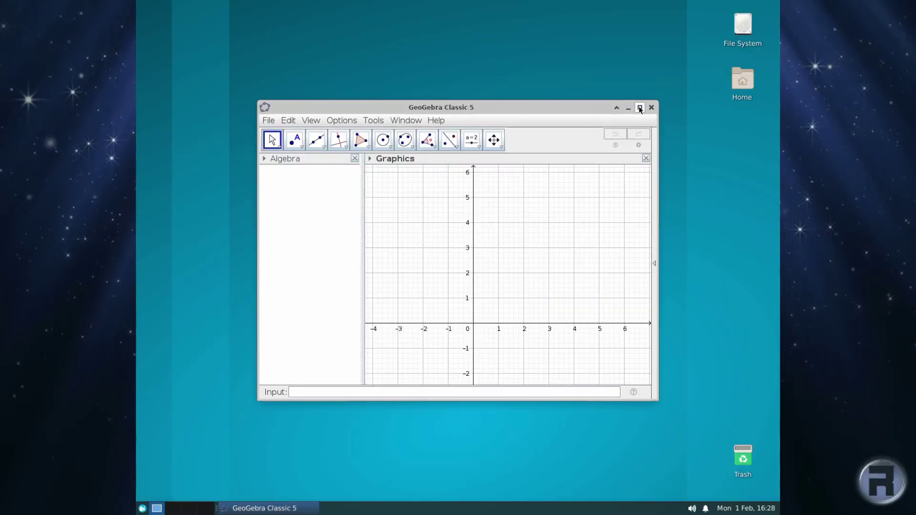
# Maximize the GeoGebra Classic 5 window to enlarge the graphics grid.
pyautogui.click(640, 107)
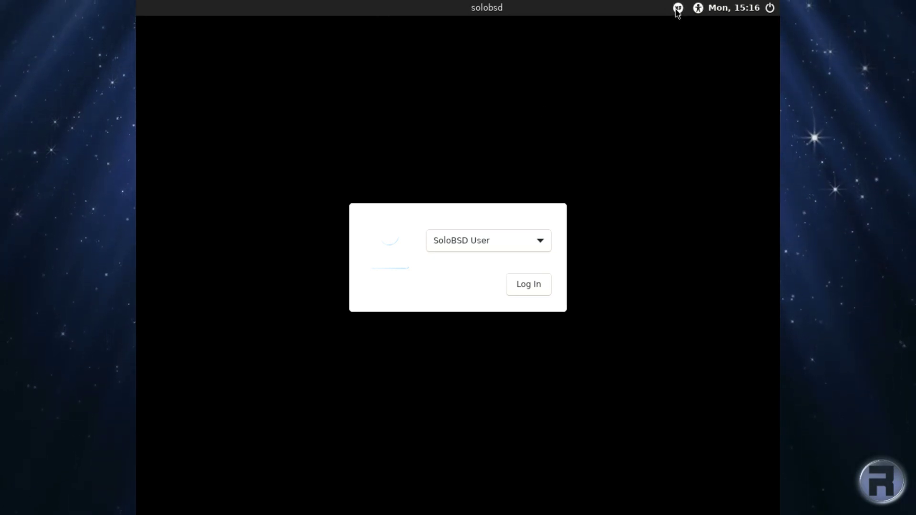
# Review the session, accessibility and power menus, then choose the SoloBSD User account.
pyautogui.click(677, 9)
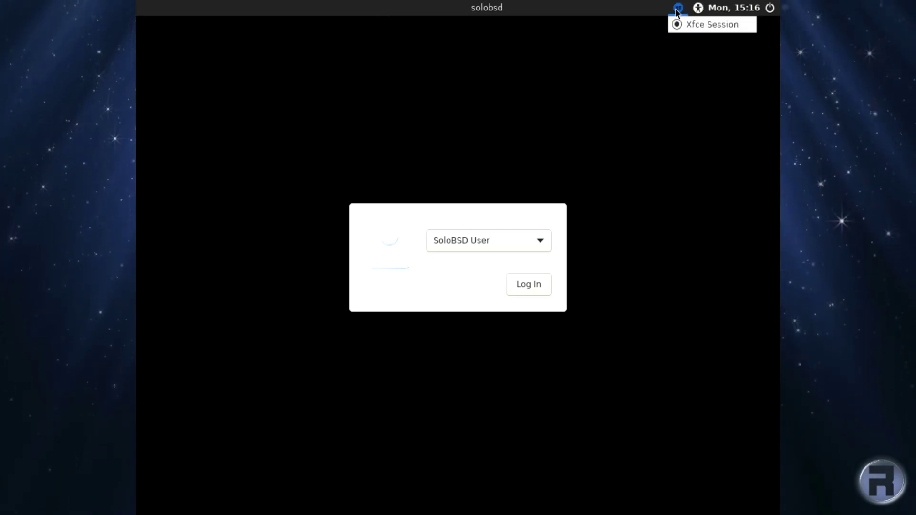
pyautogui.click(684, 42)
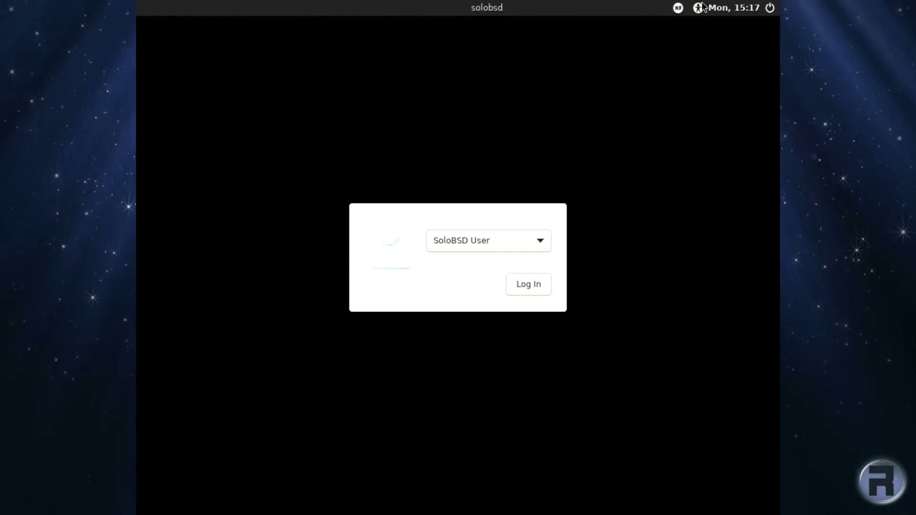
pyautogui.click(699, 8)
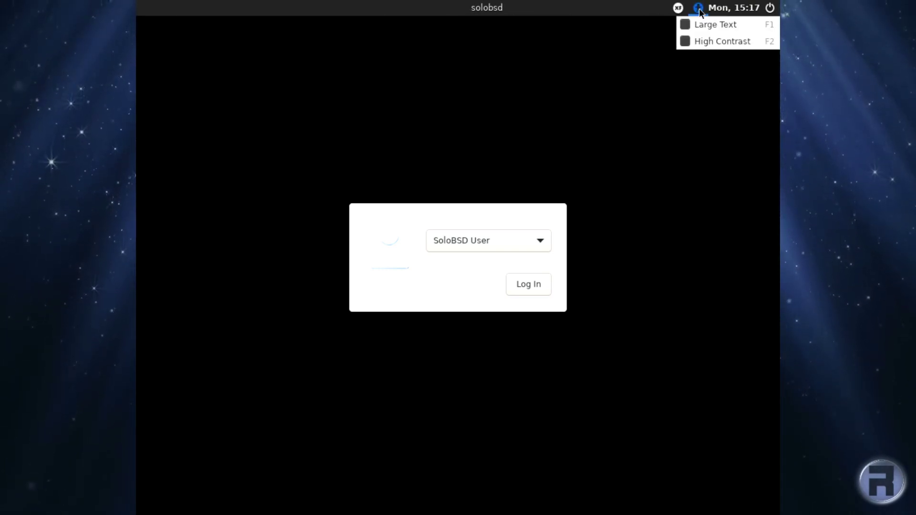
pyautogui.click(718, 9)
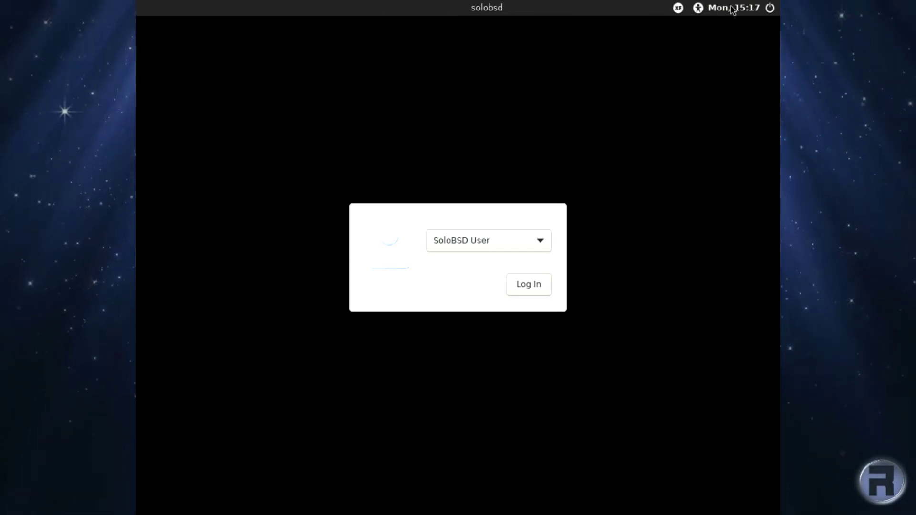
pyautogui.click(774, 8)
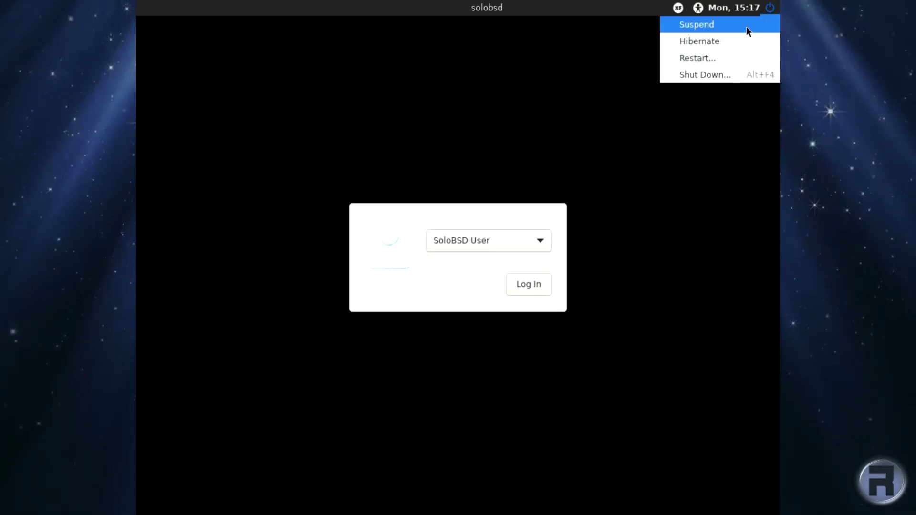
pyautogui.click(711, 109)
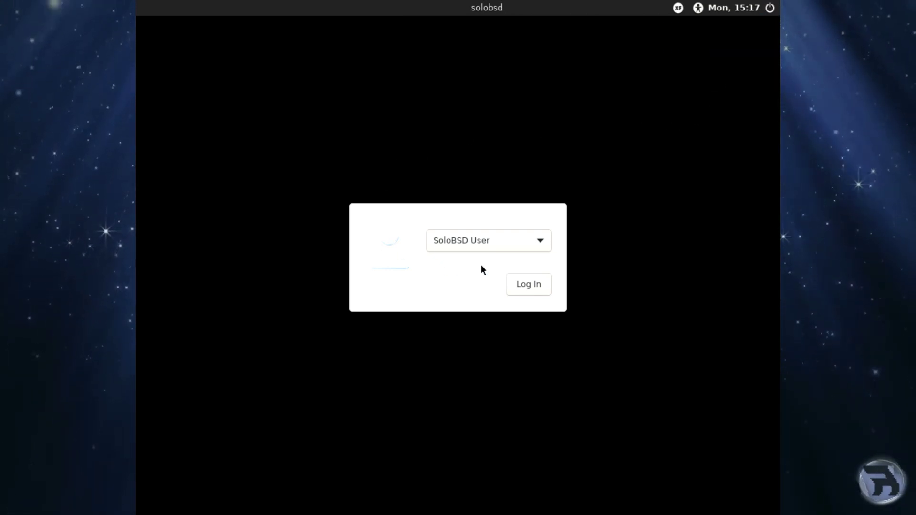
pyautogui.click(500, 242)
pyautogui.click(500, 244)
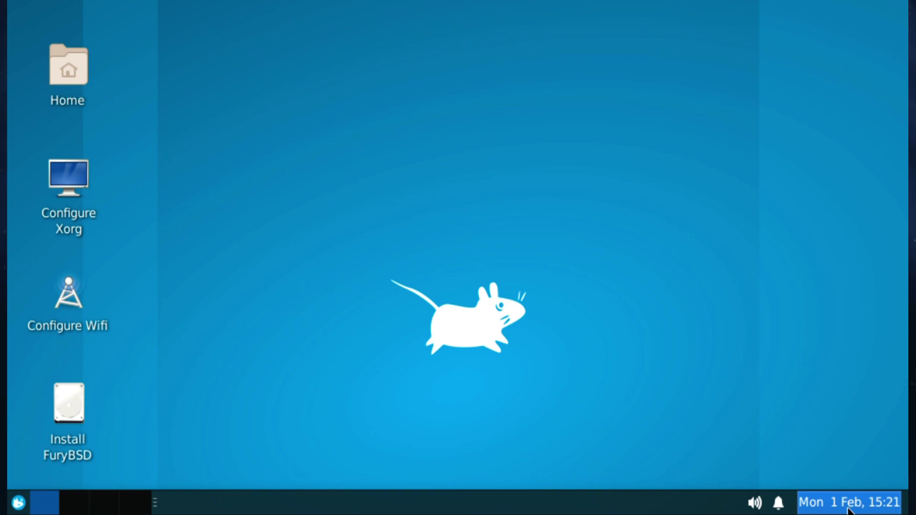
# Check the calendar, notifications and volume panels in the taskbar.
pyautogui.moveTo(852, 511)
pyautogui.click(806, 510)
pyautogui.click(823, 506)
pyautogui.click(780, 507)
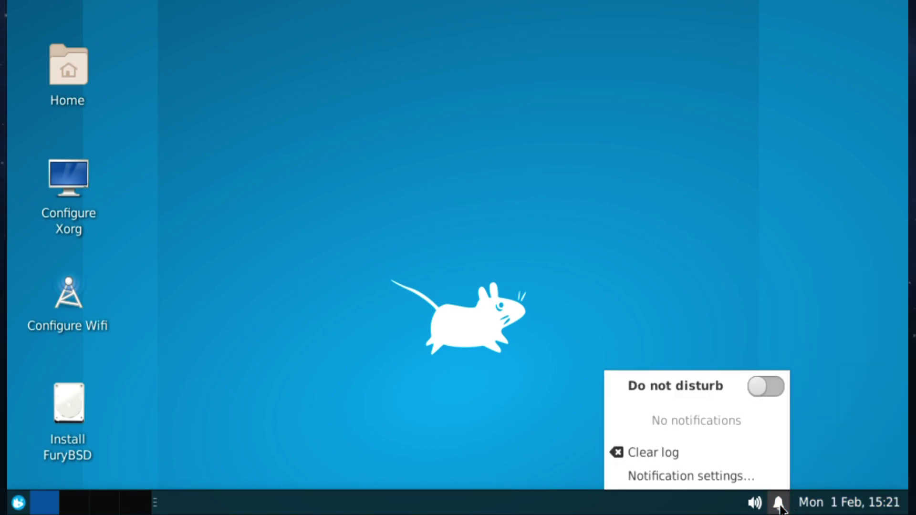
pyautogui.click(780, 508)
pyautogui.click(754, 505)
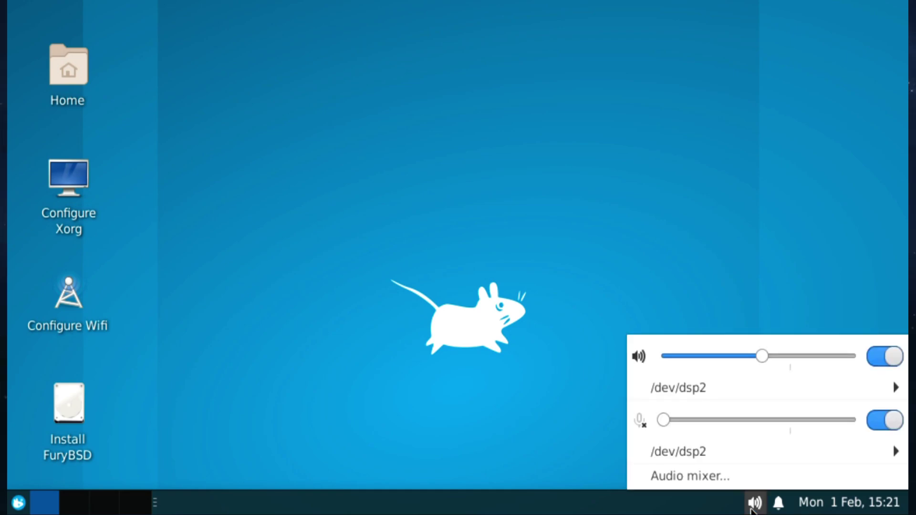
pyautogui.click(754, 505)
# Browse every applications menu category from Accessories to Settings, ending on System.
pyautogui.click(17, 506)
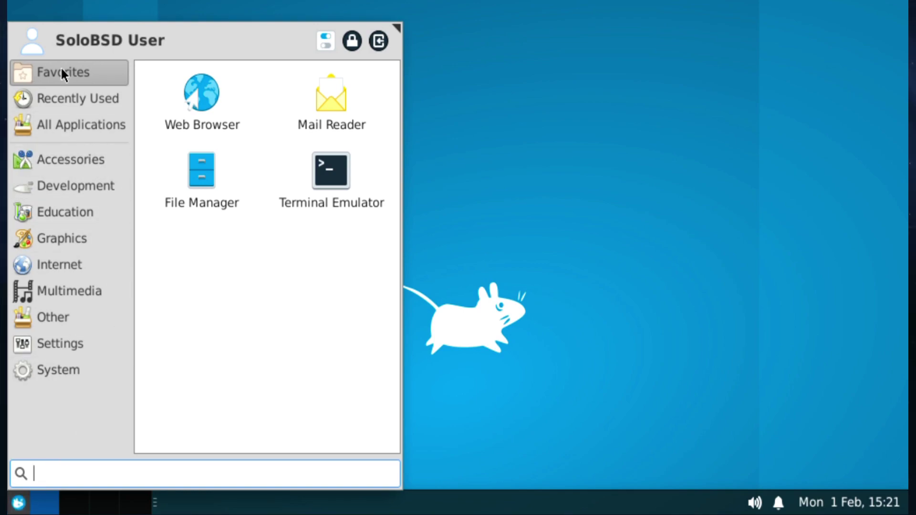
pyautogui.click(69, 158)
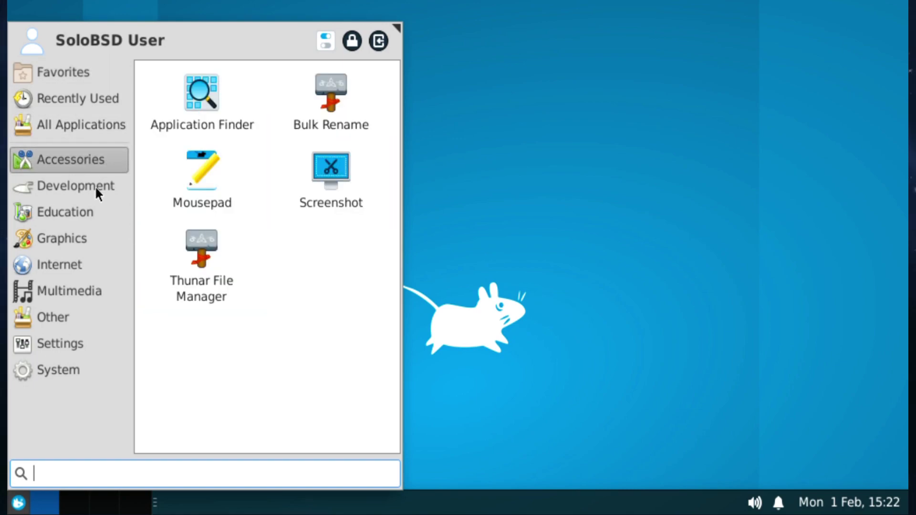
pyautogui.click(63, 186)
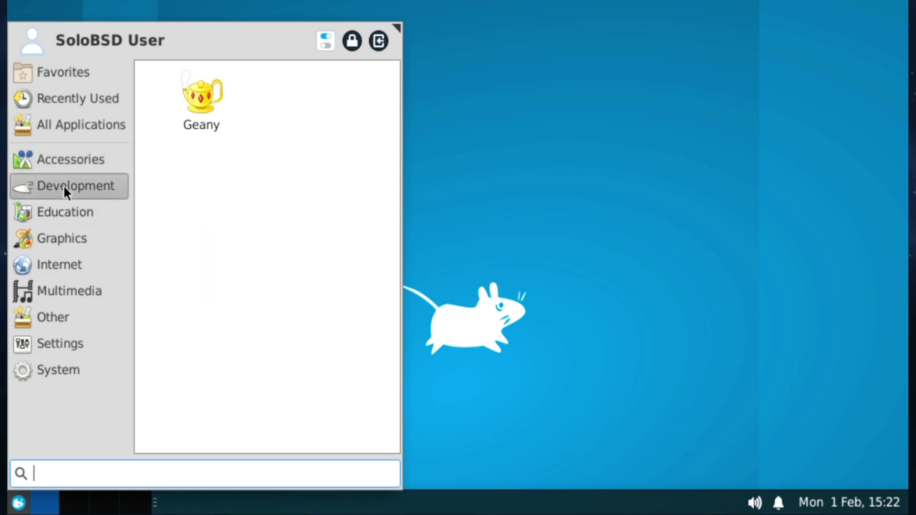
pyautogui.click(50, 211)
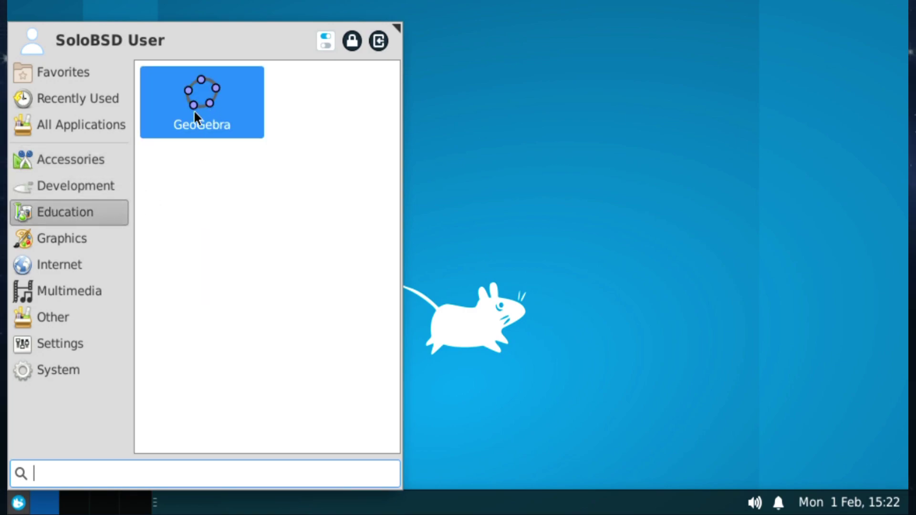
pyautogui.click(49, 238)
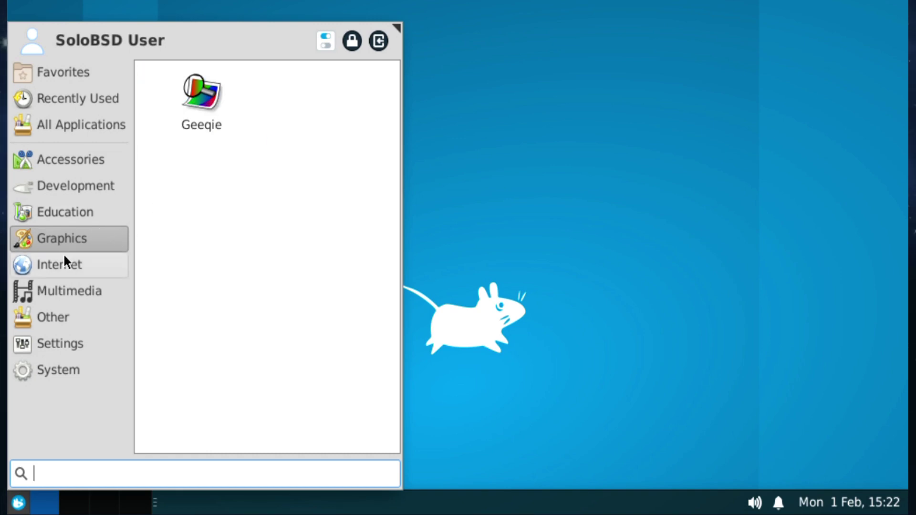
pyautogui.click(53, 264)
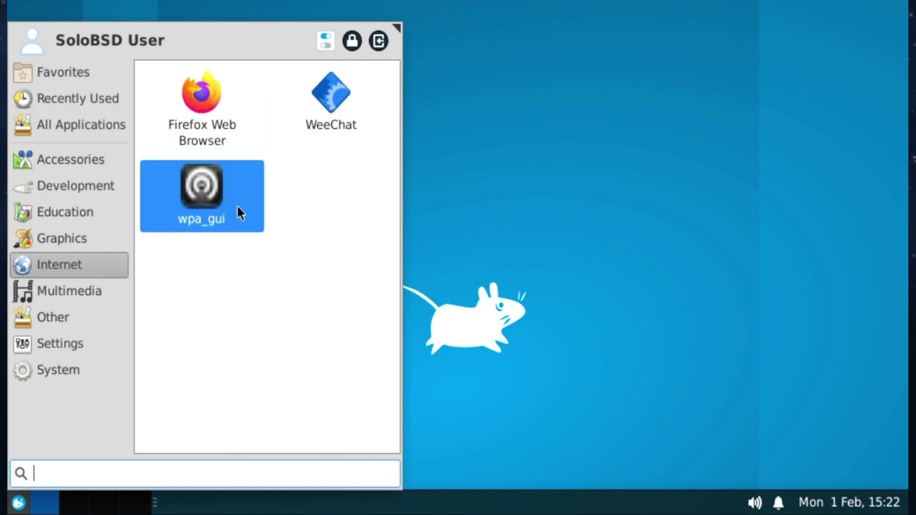
pyautogui.click(56, 291)
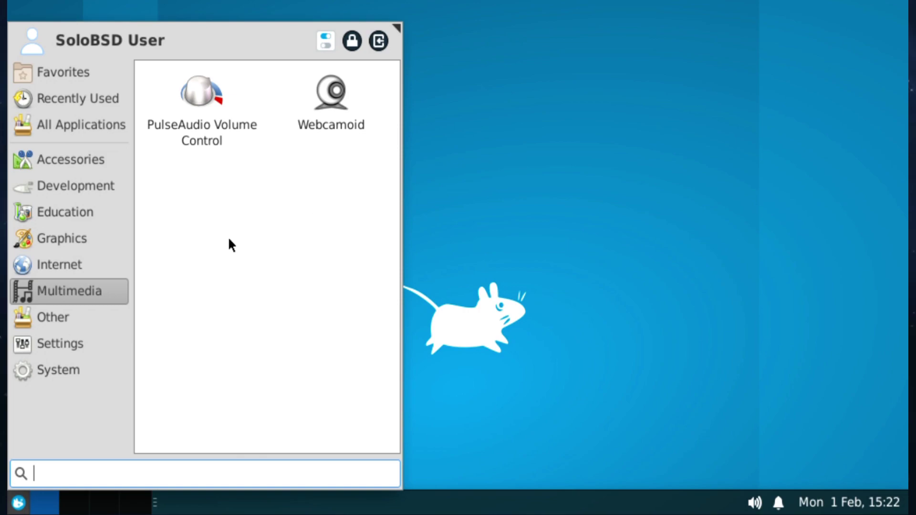
pyautogui.click(80, 317)
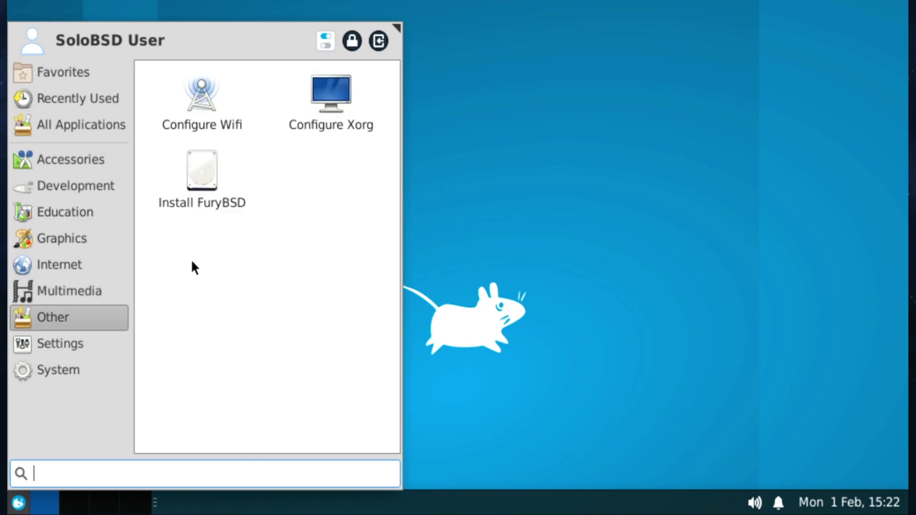
pyautogui.click(42, 342)
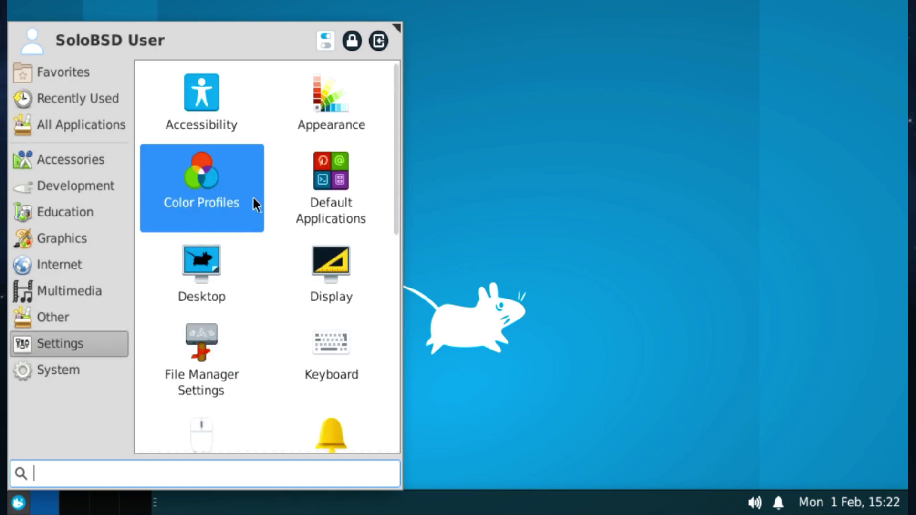
pyautogui.scroll(-6, 264, 265)
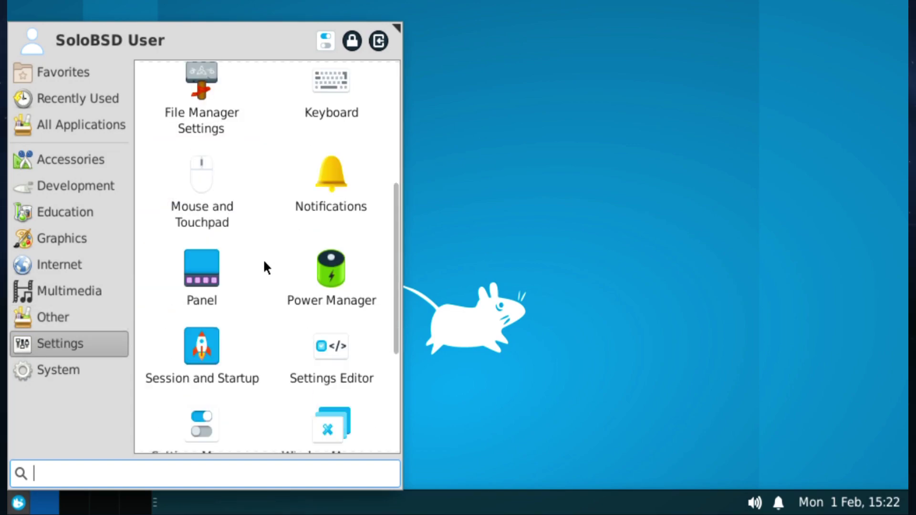
pyautogui.scroll(-5, 264, 262)
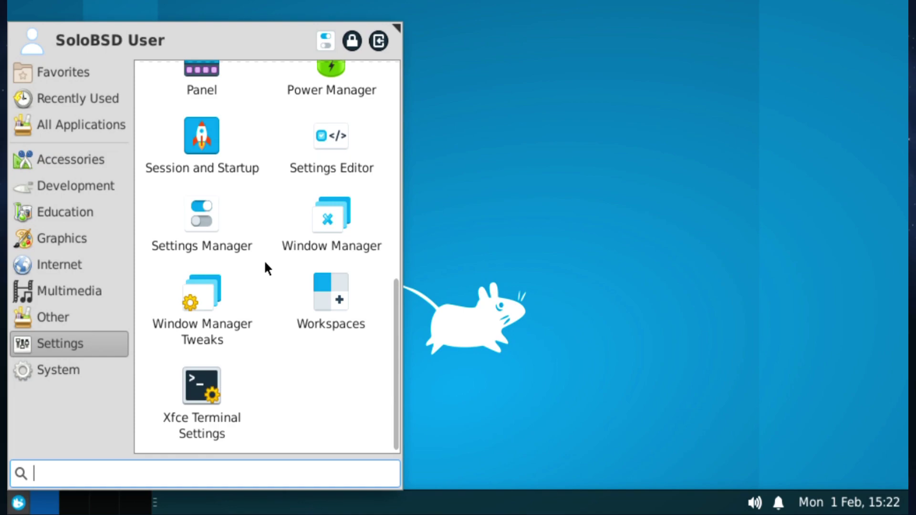
pyautogui.scroll(10, 265, 268)
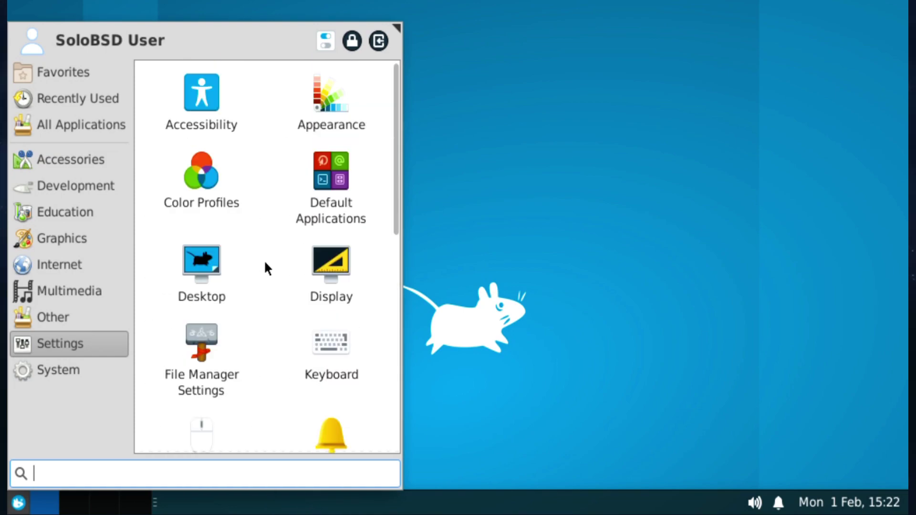
pyautogui.click(67, 371)
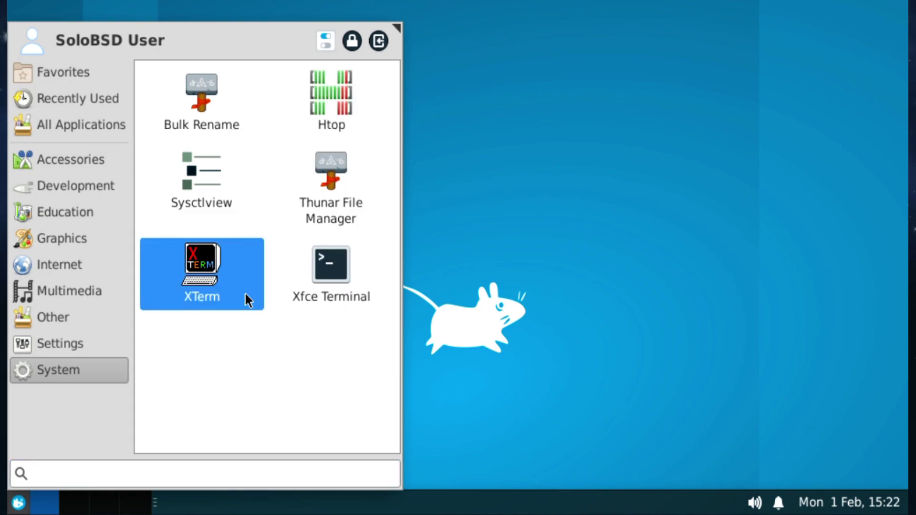
# Open About Xfce from the desktop menu, view the Xfce 4.16 system info, then close it.
pyautogui.click(307, 35)
pyautogui.rightClick(304, 30)
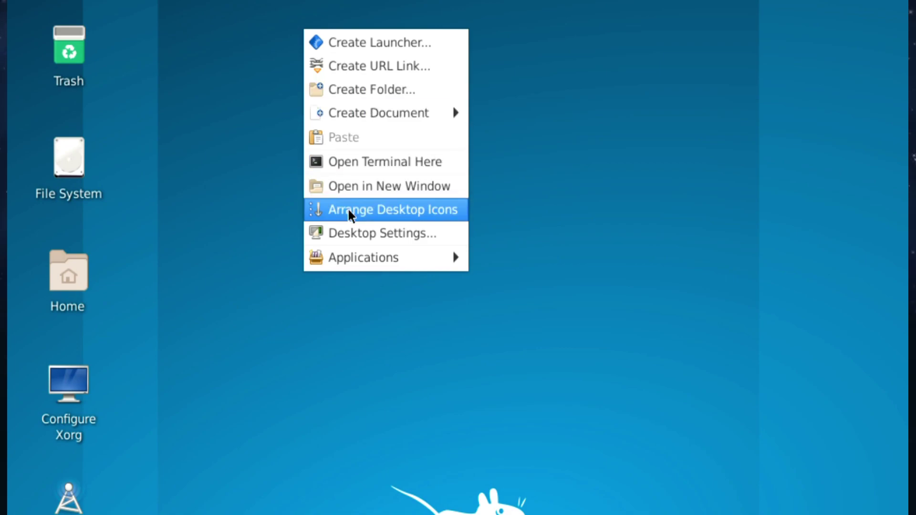
pyautogui.moveTo(397, 263)
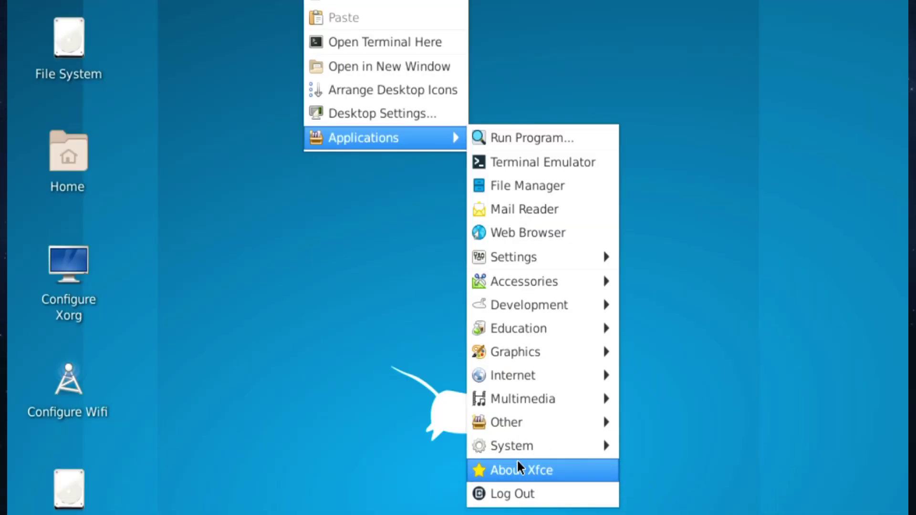
pyautogui.click(519, 468)
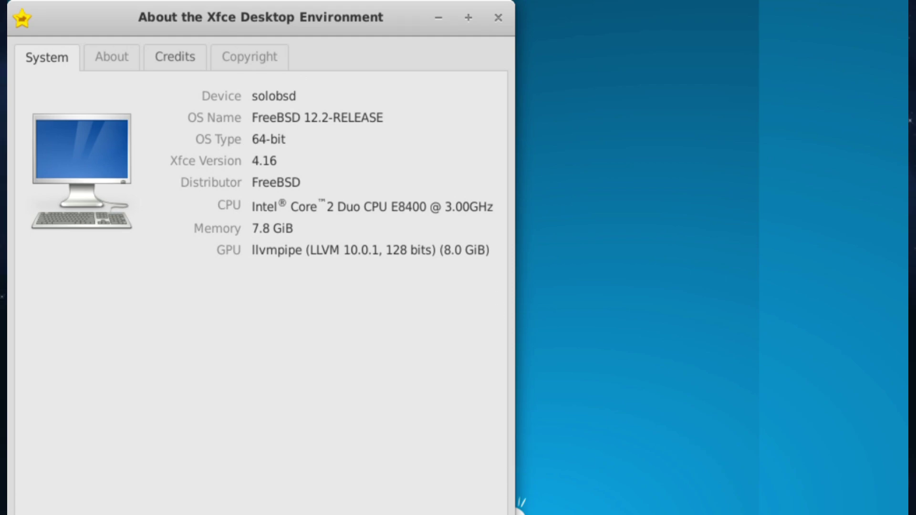
pyautogui.hotkey('alt', 'F4')
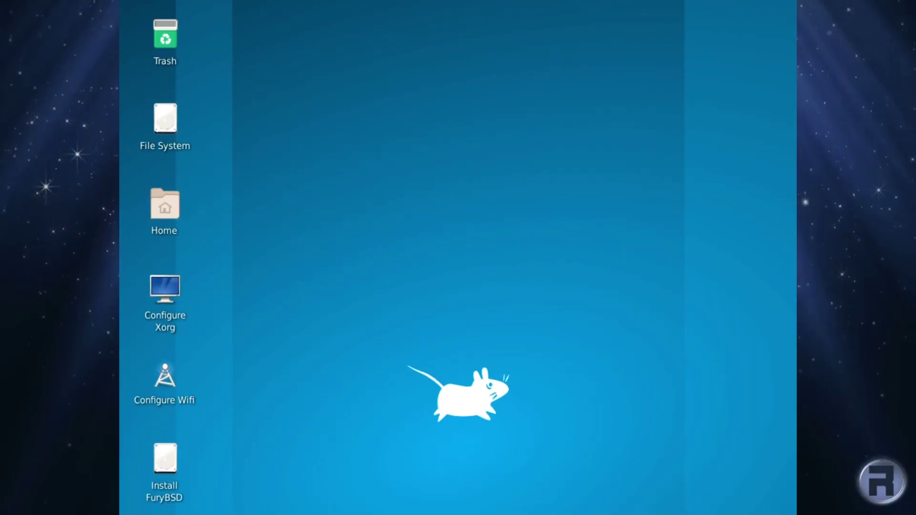
pyautogui.rightClick(267, 108)
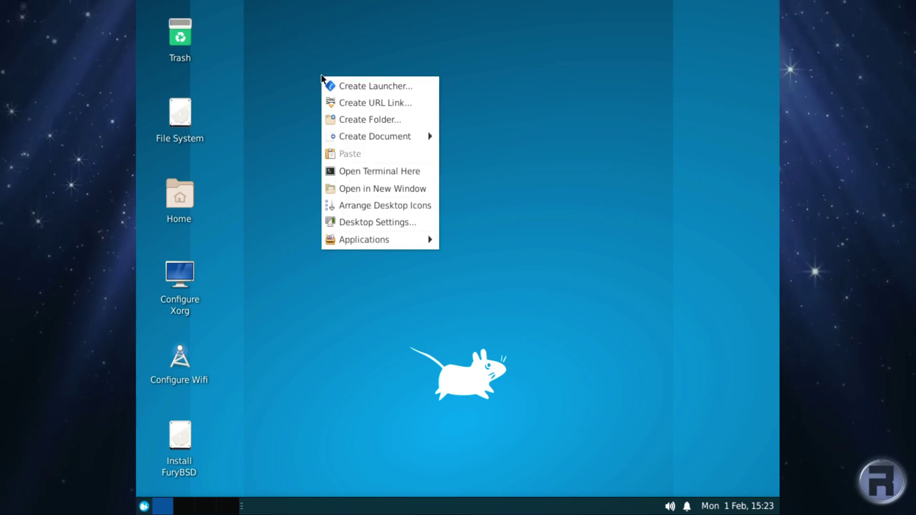
pyautogui.click(343, 223)
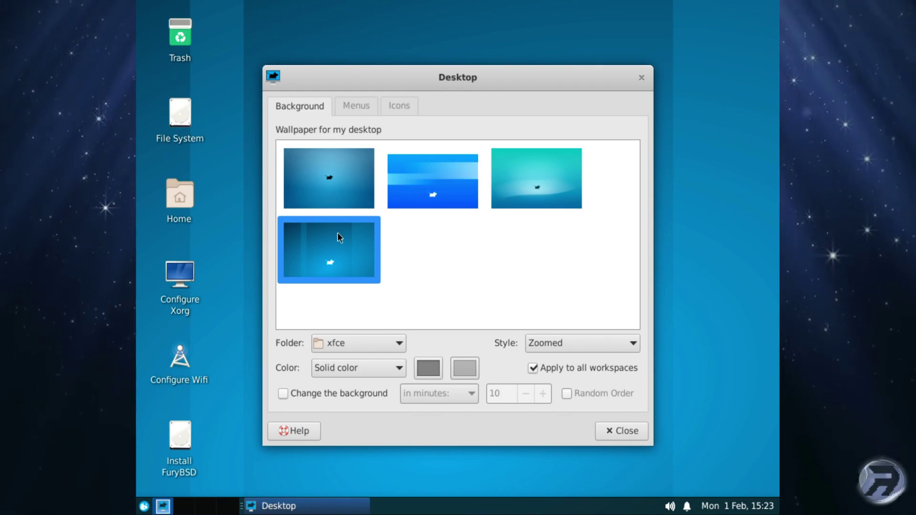
pyautogui.click(331, 170)
pyautogui.click(432, 181)
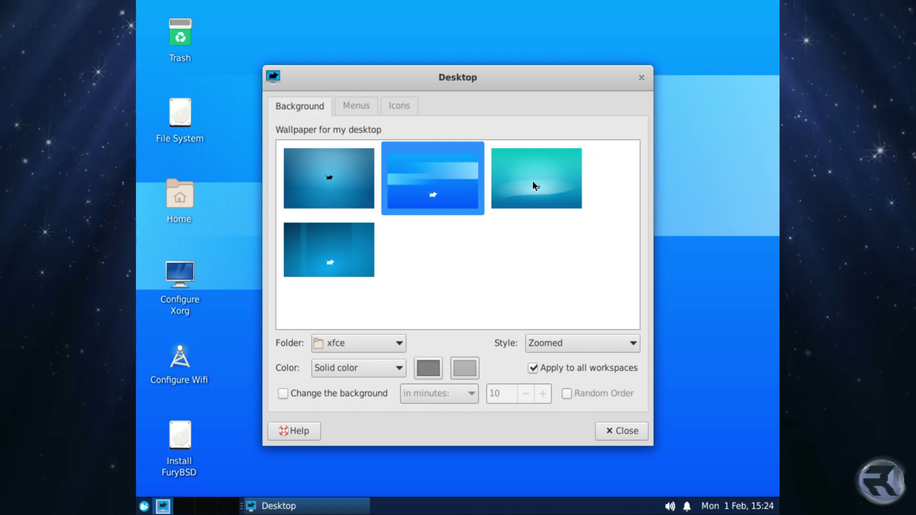
pyautogui.click(542, 181)
pyautogui.click(353, 243)
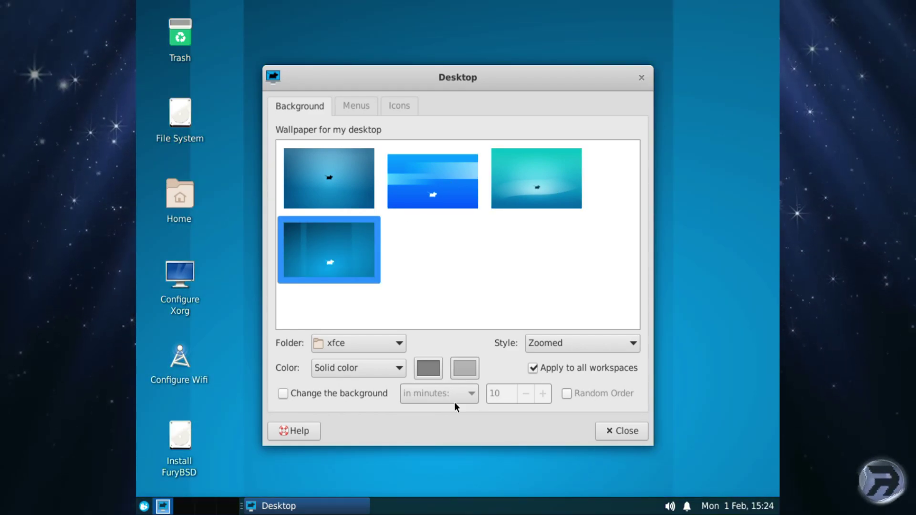
pyautogui.click(619, 428)
pyautogui.rightClick(401, 150)
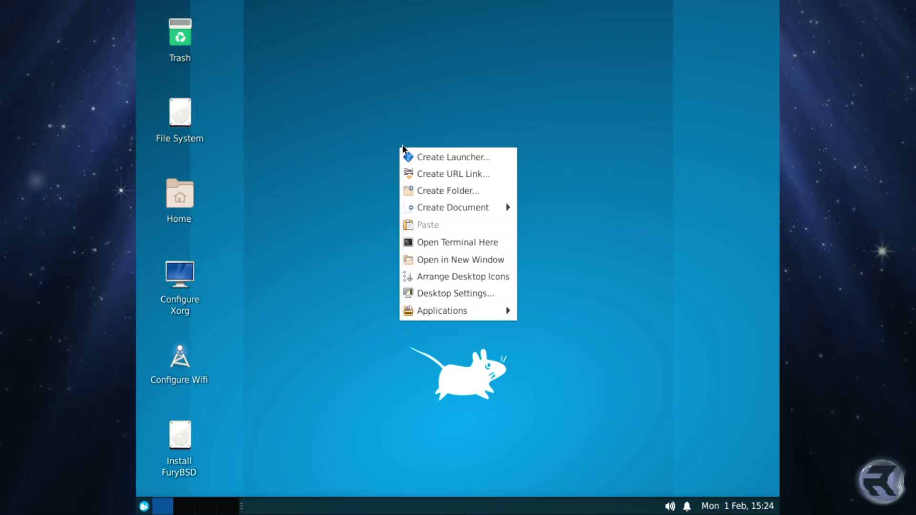
pyautogui.moveTo(437, 316)
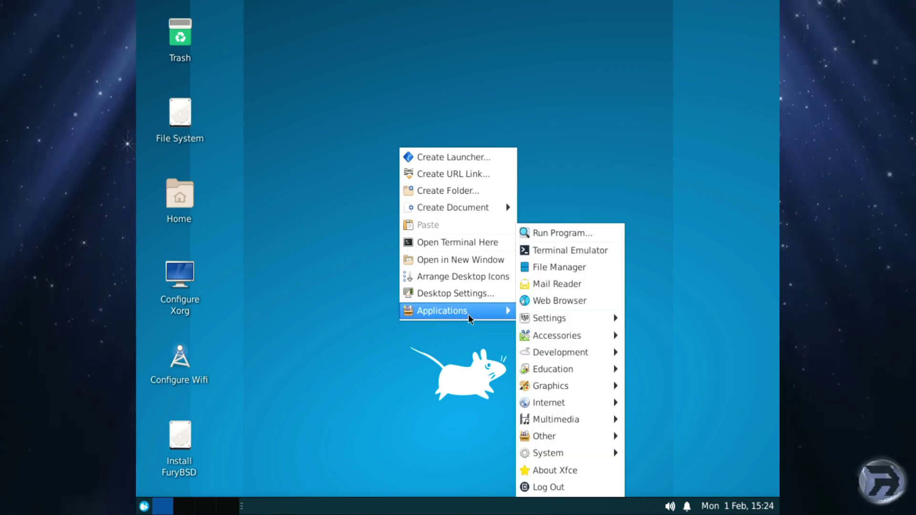
pyautogui.moveTo(542, 319)
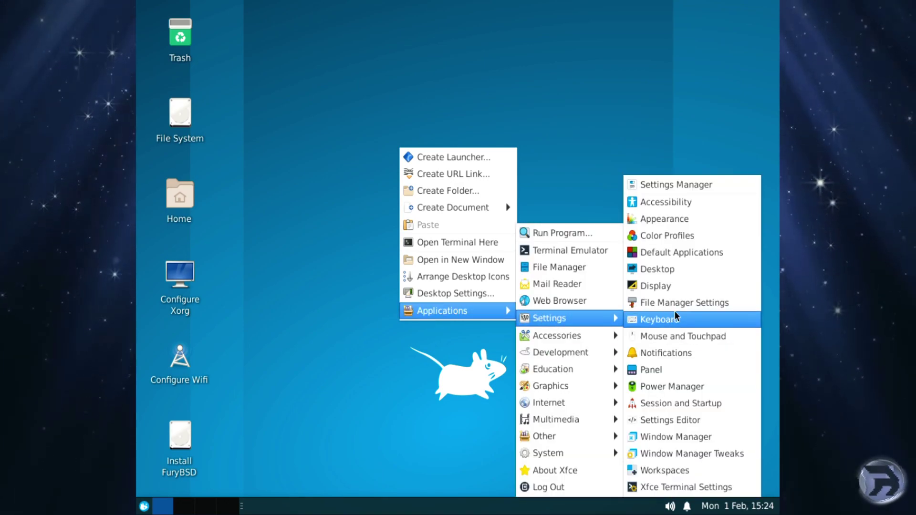
pyautogui.click(663, 285)
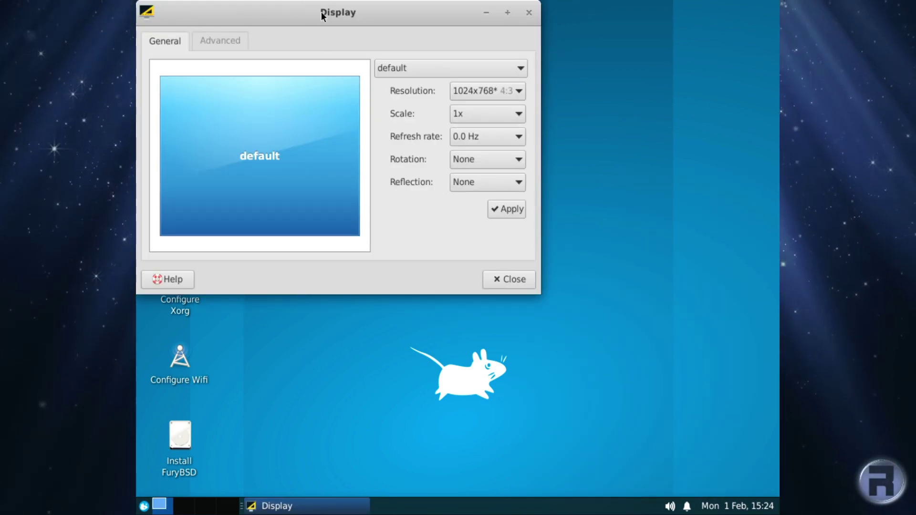
pyautogui.moveTo(319, 22); pyautogui.dragTo(421, 75)
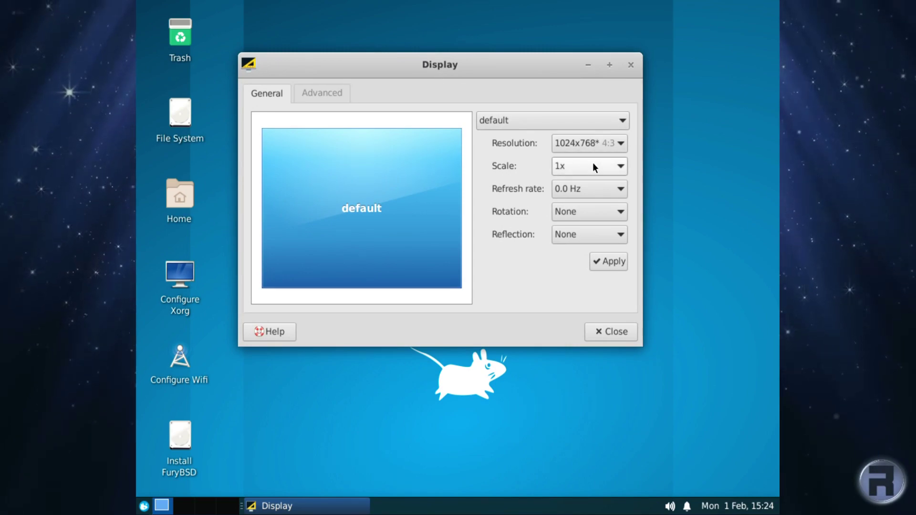
pyautogui.click(536, 121)
pyautogui.click(536, 120)
pyautogui.click(587, 142)
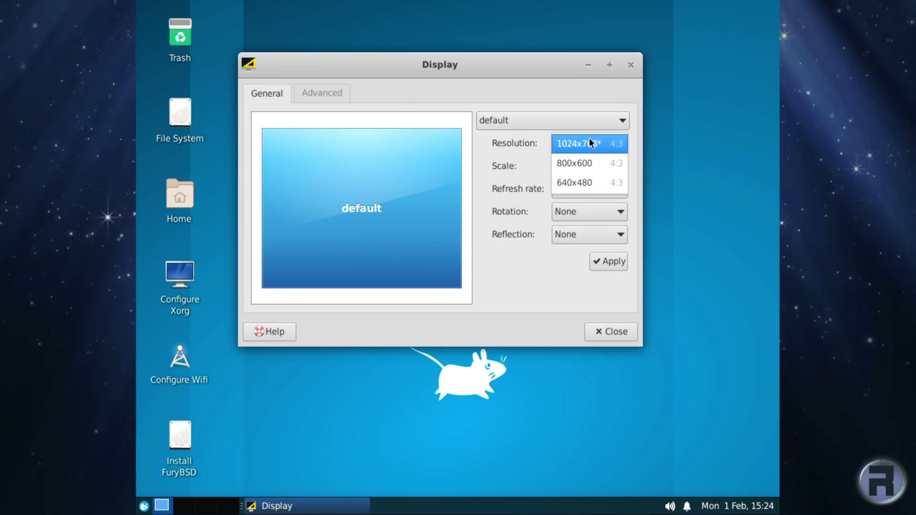
pyautogui.click(589, 137)
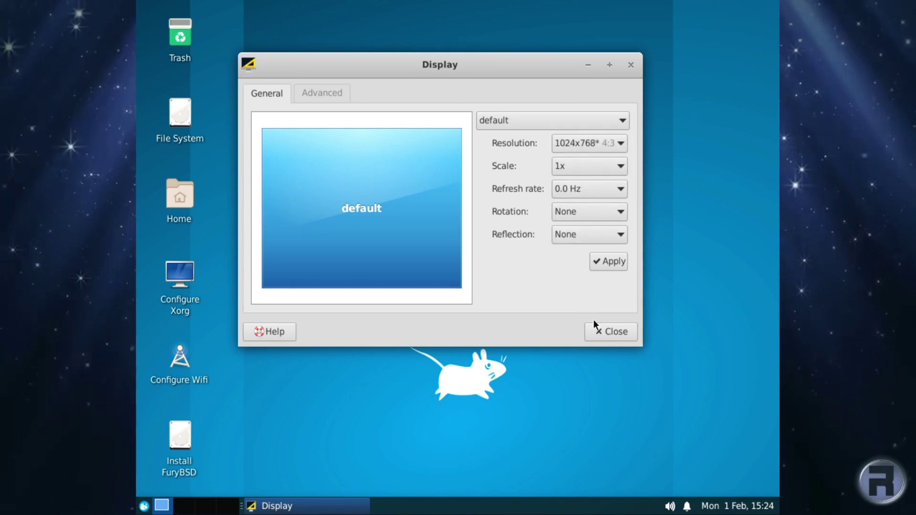
# Open a terminal from the desktop and run kldstat to list loaded kernel modules.
pyautogui.click(606, 337)
pyautogui.rightClick(389, 89)
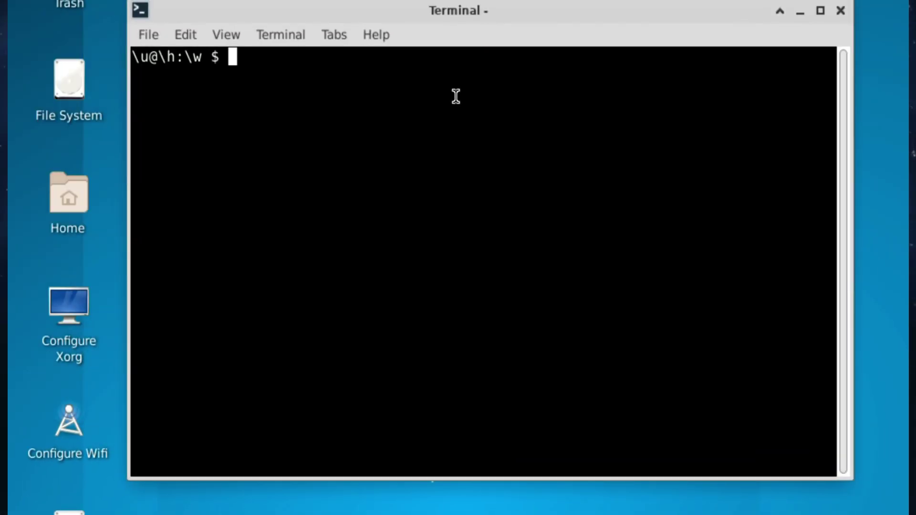
pyautogui.moveTo(210, 58); pyautogui.dragTo(133, 57)
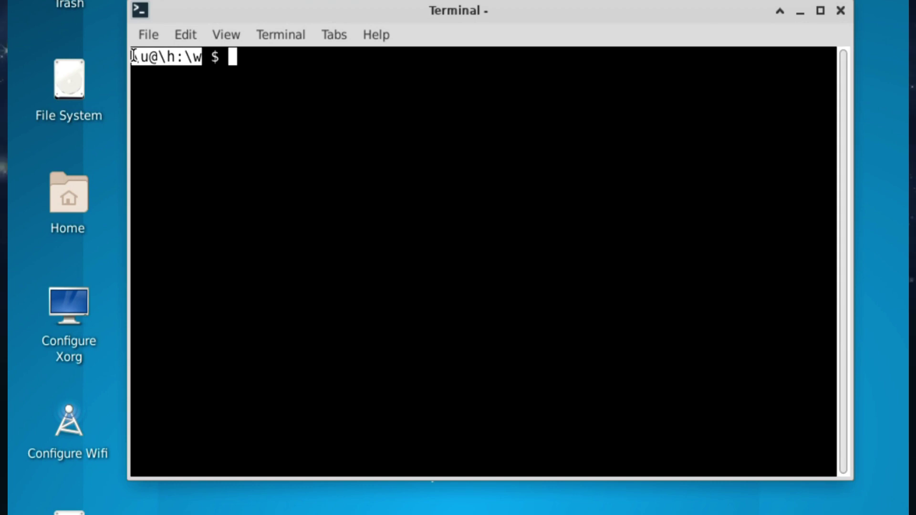
pyautogui.click(177, 60)
pyautogui.write('kldstat')
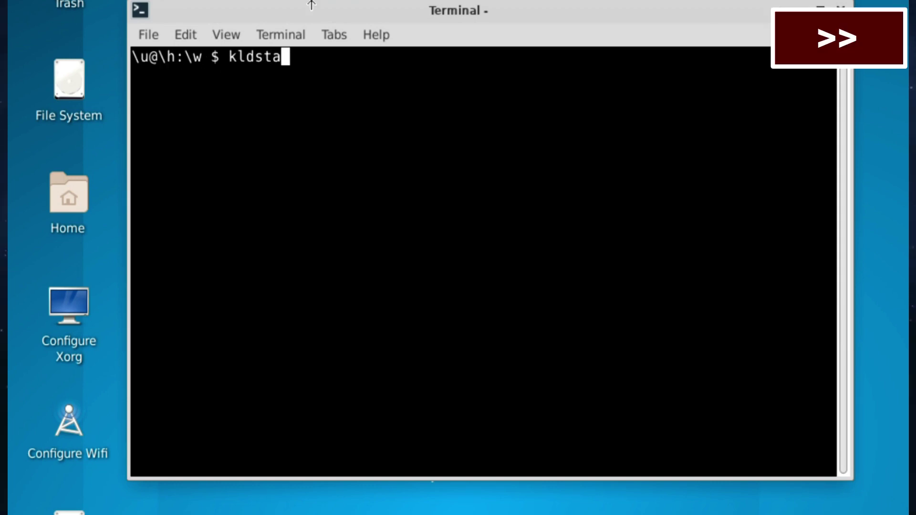
pyautogui.press('Return')
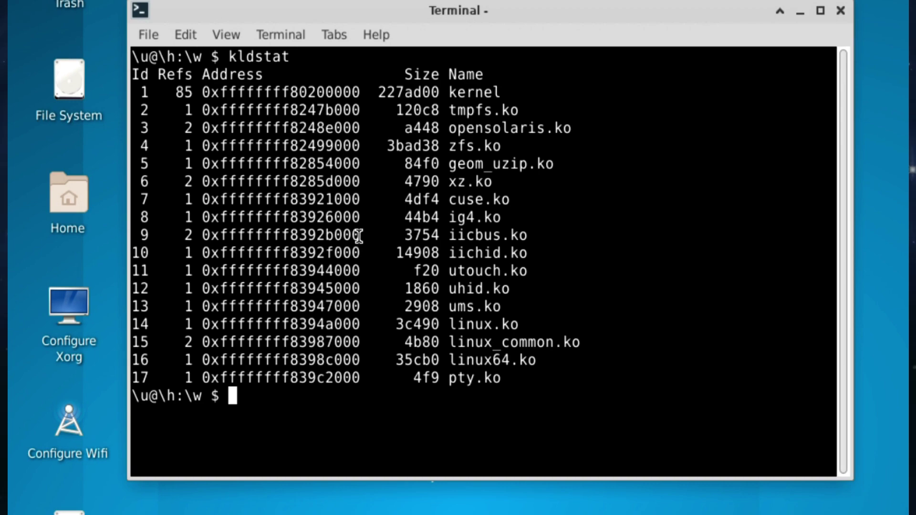
# Highlight the linux64.ko and linux.ko module rows, then run top.
pyautogui.tripleClick(462, 362)
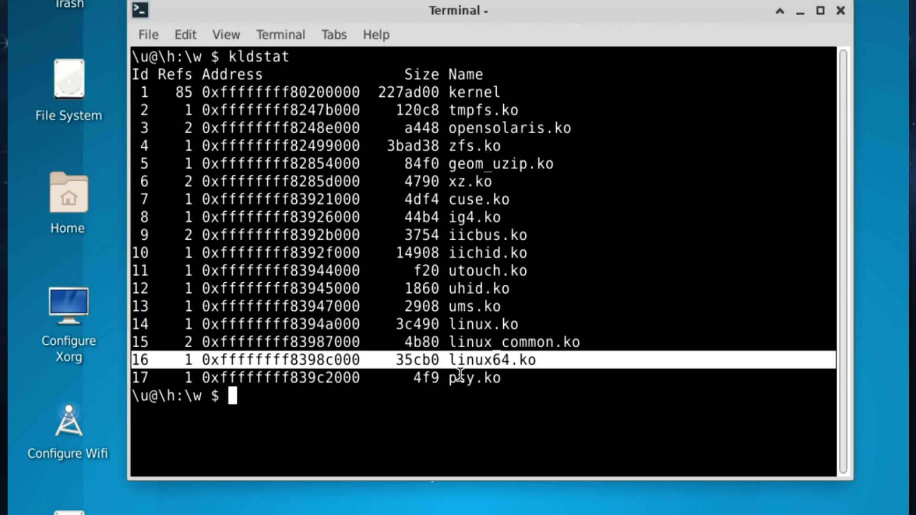
pyautogui.click(460, 374)
pyautogui.tripleClick(474, 326)
pyautogui.click(475, 327)
pyautogui.write('top')
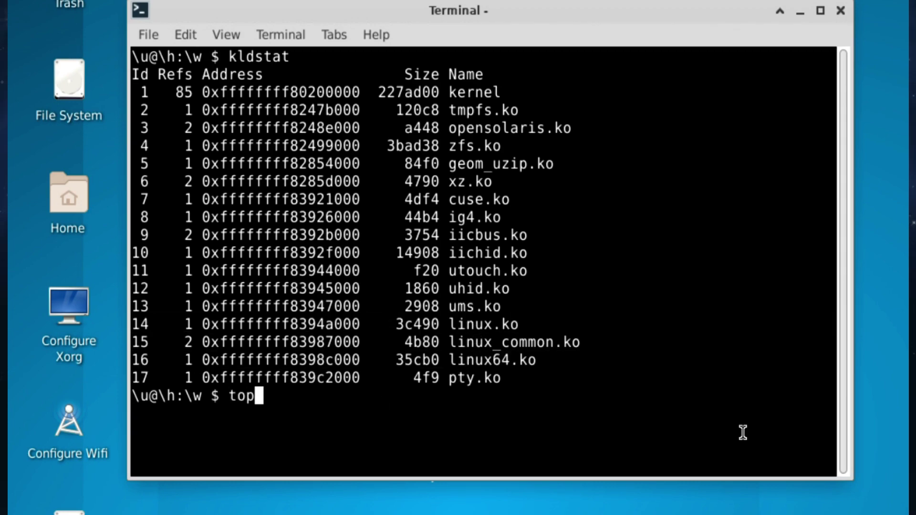
pyautogui.press('Return')
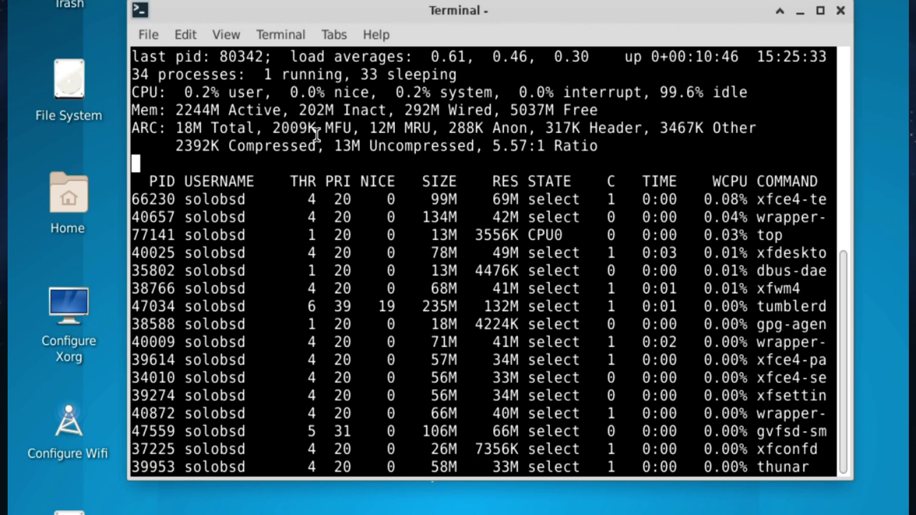
# Quit top, run df for disk usage, and reopen a fresh terminal from the desktop.
pyautogui.write('qdf')
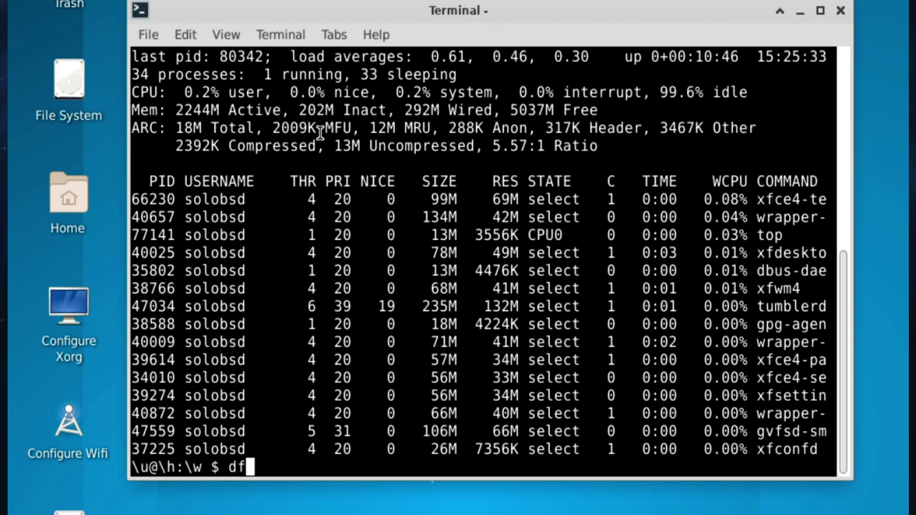
pyautogui.press('Return')
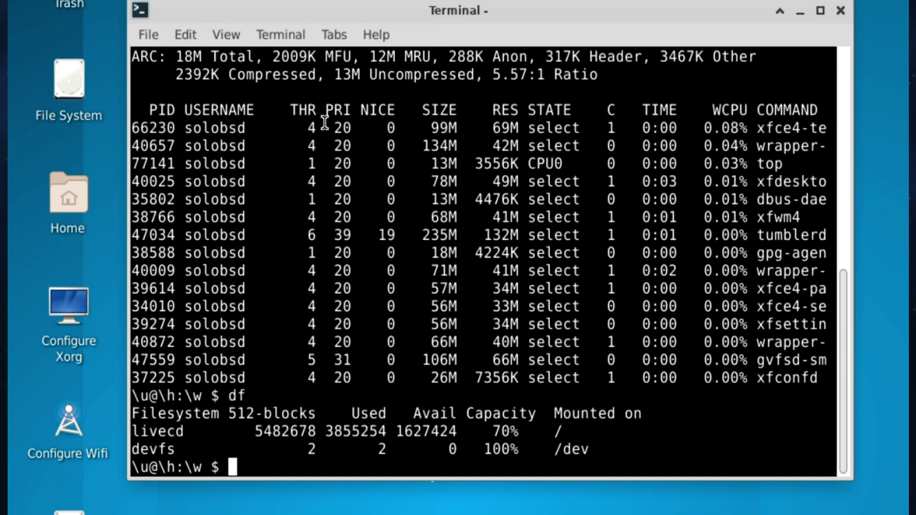
pyautogui.click(841, 11)
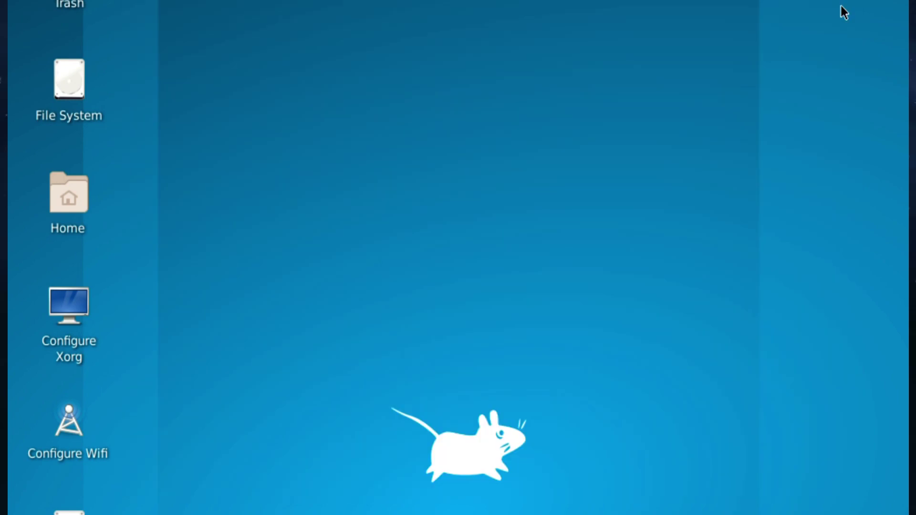
pyautogui.rightClick(322, 36)
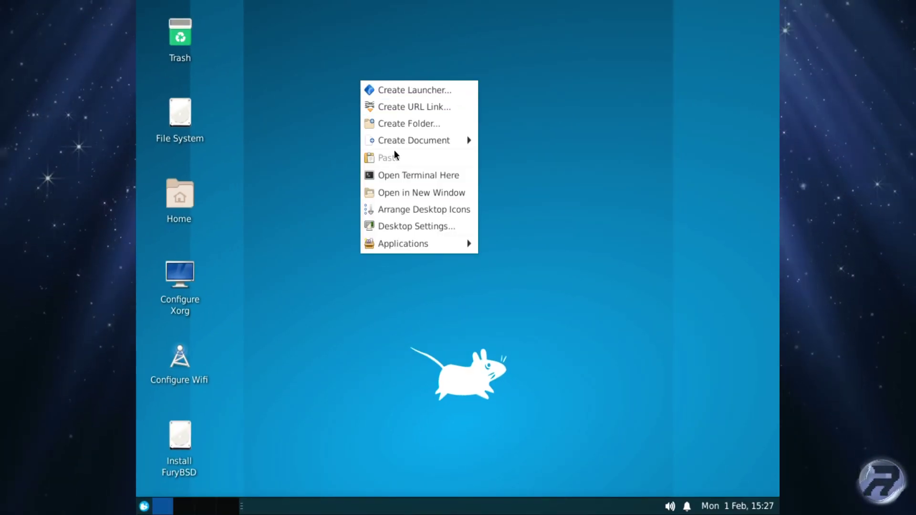
pyautogui.click(394, 176)
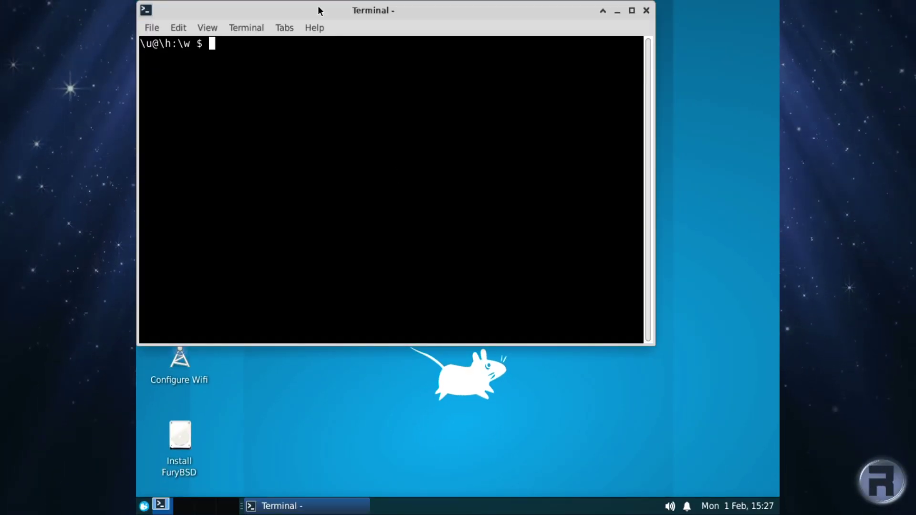
# Run toot to show its help listing, then launch the rtv reader.
pyautogui.write('too')
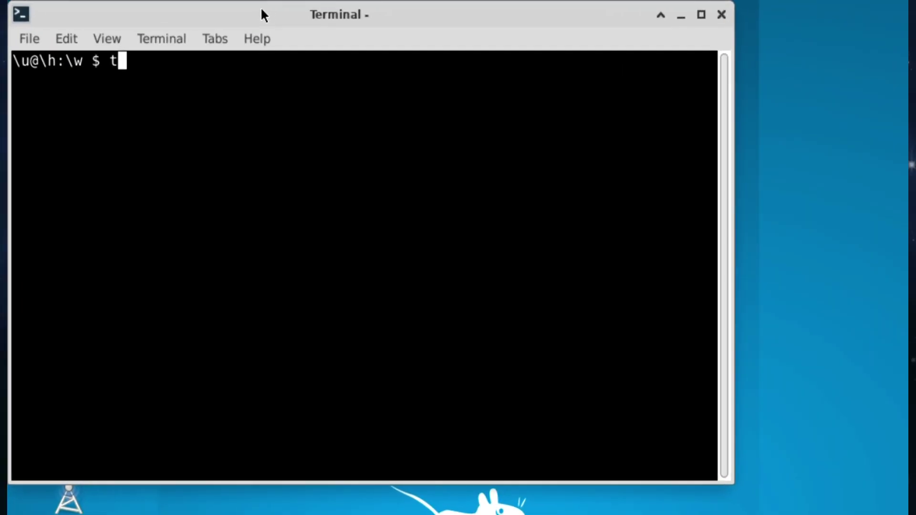
pyautogui.write('t')
pyautogui.press('Return')
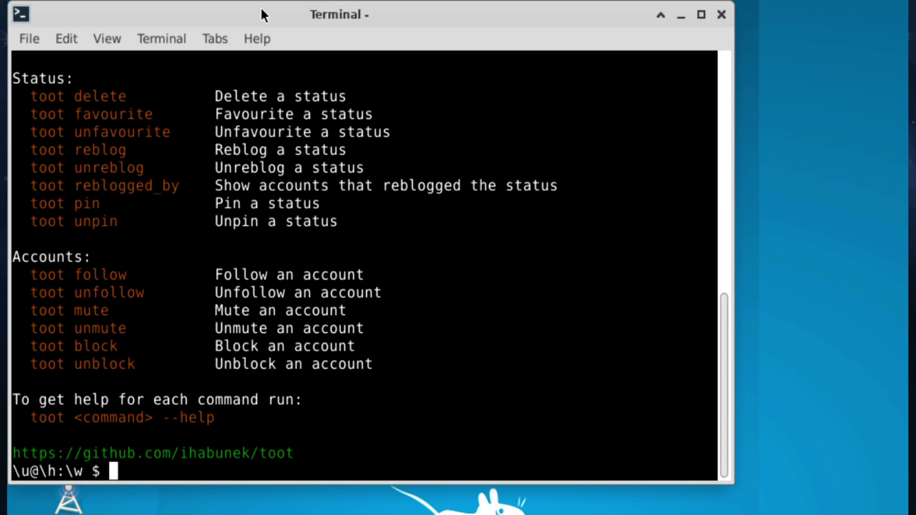
pyautogui.write('rtv')
pyautogui.press('Return')
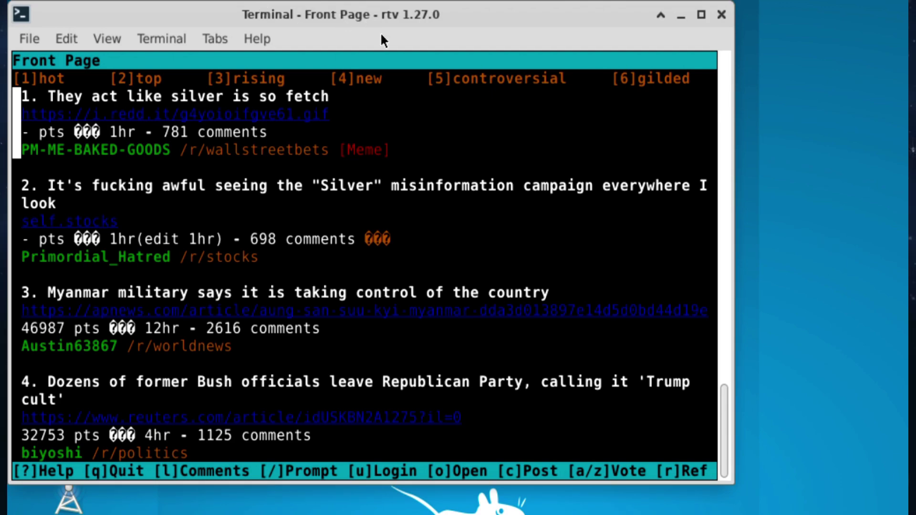
# Quit rtv, clear the terminal screen, and start htop.
pyautogui.press('q')
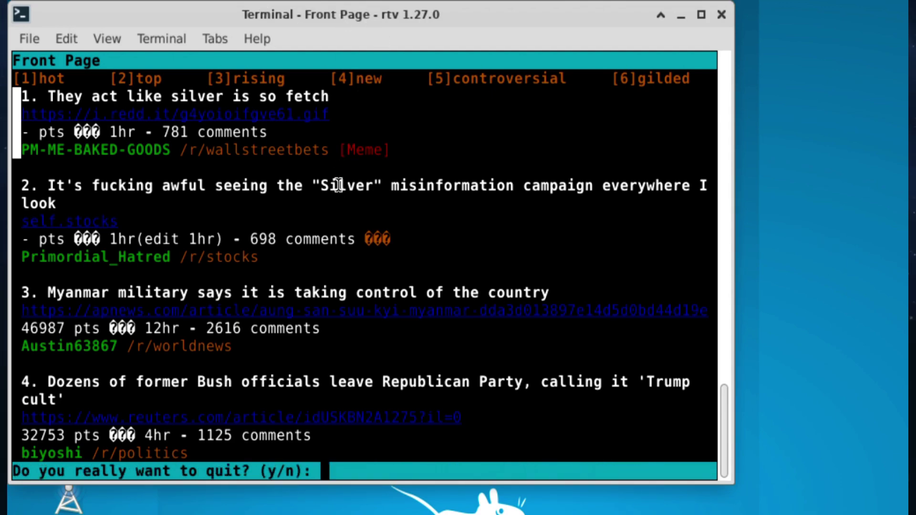
pyautogui.write('yclear')
pyautogui.press('Return')
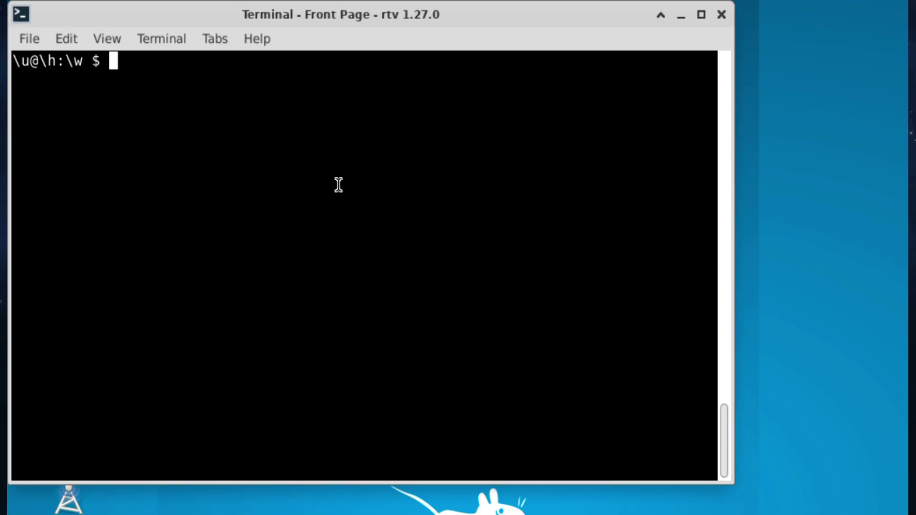
pyautogui.write('htop')
pyautogui.press('Return')
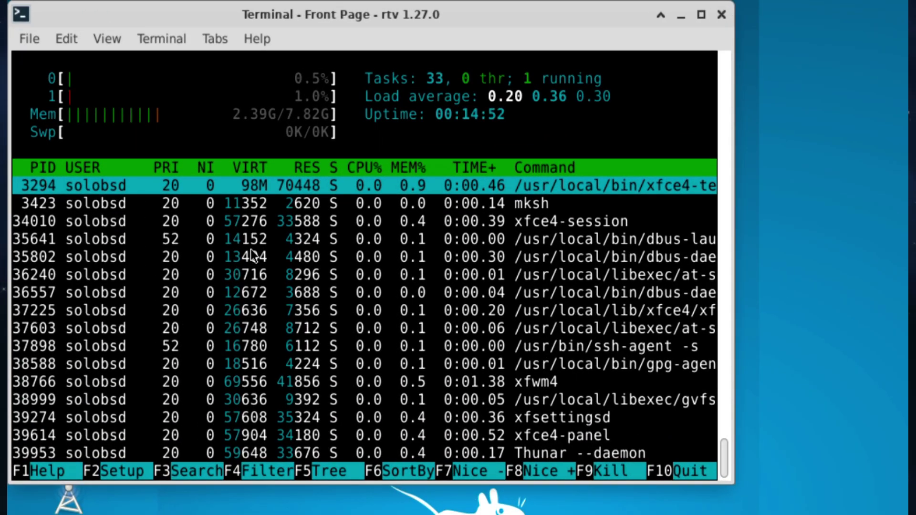
# Quit htop, launch WeeChat, and exit it with /quit.
pyautogui.write('q')
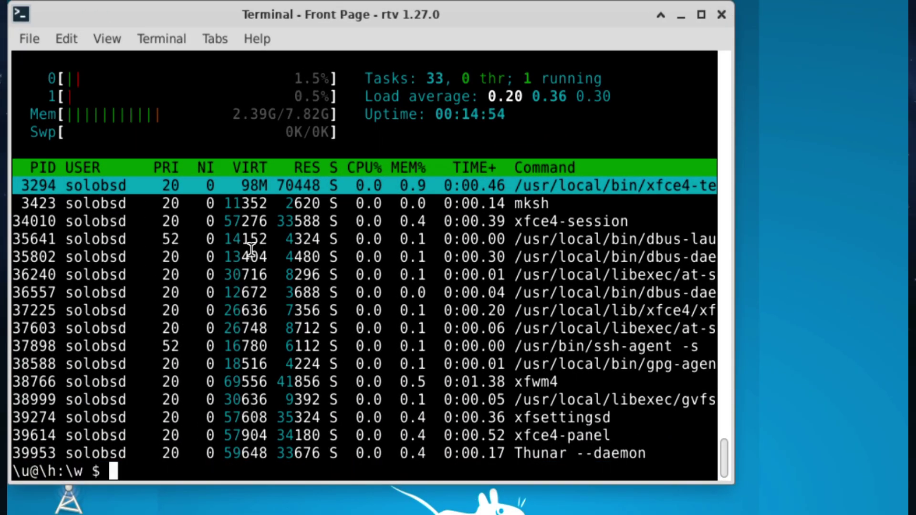
pyautogui.write('weechat')
pyautogui.press('Return')
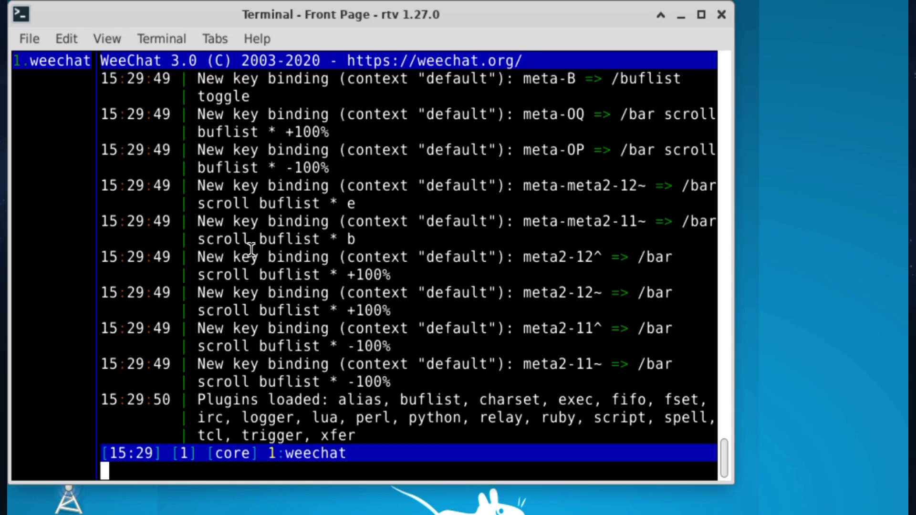
pyautogui.write('/qu')
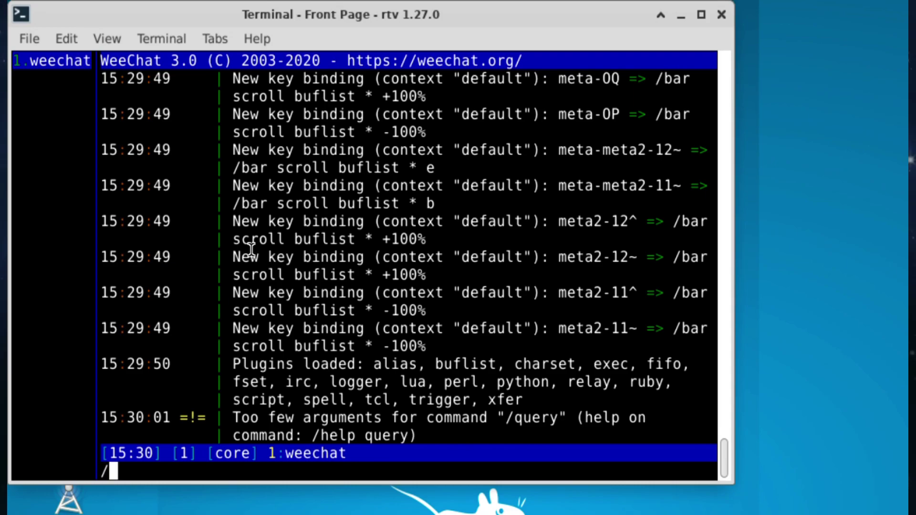
pyautogui.write('it')
pyautogui.press('Return')
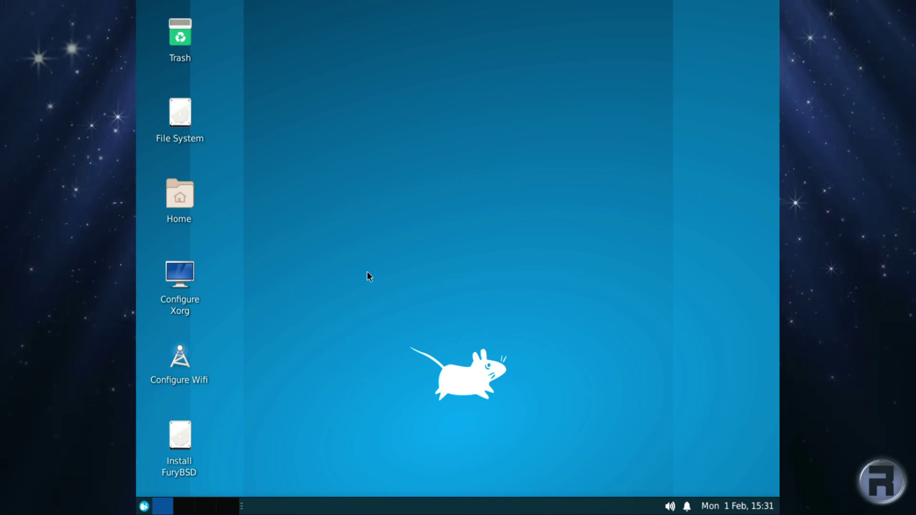
# Launch the installer, keep hostname solobsd, and choose a stripe pool on disk ada0.
pyautogui.doubleClick(182, 428)
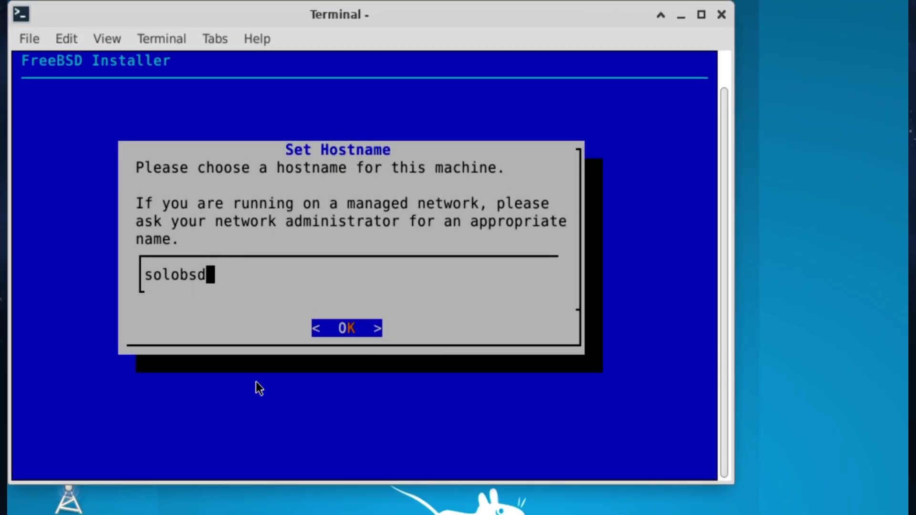
pyautogui.press('Return')
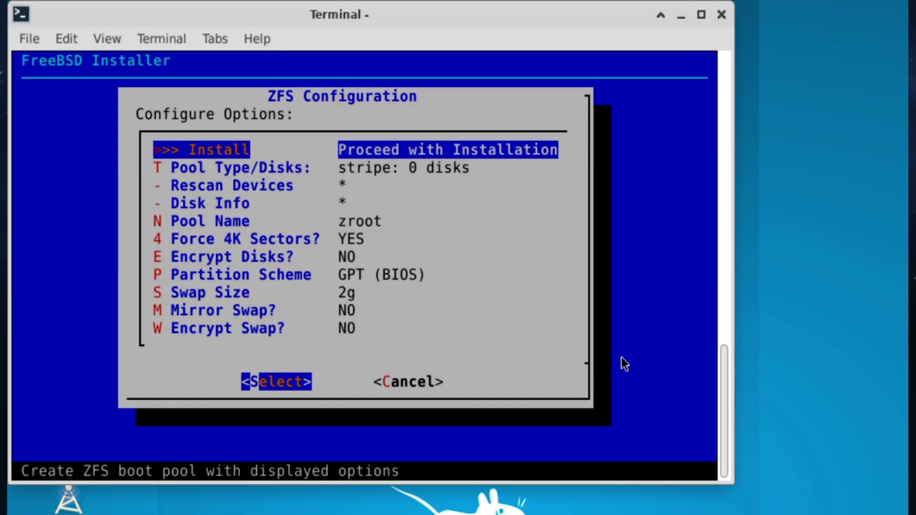
pyautogui.press('Down')
pyautogui.press('Return')
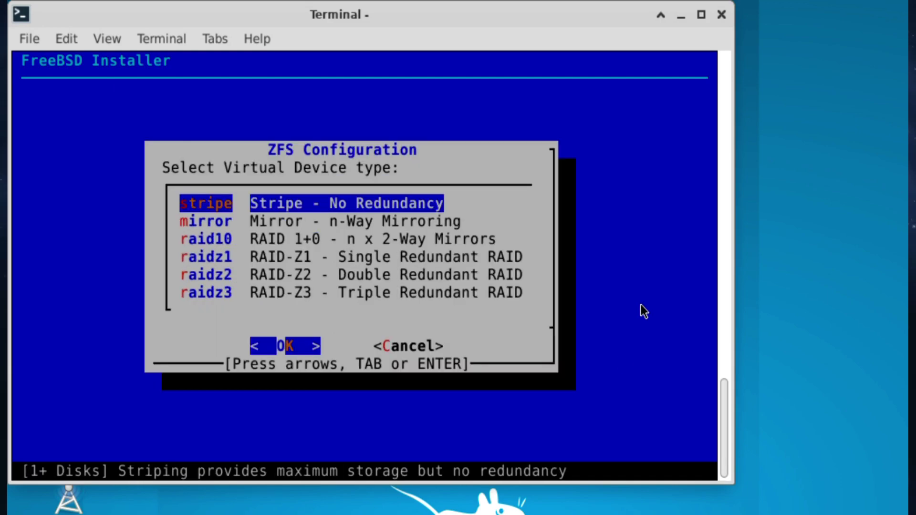
pyautogui.press('Return')
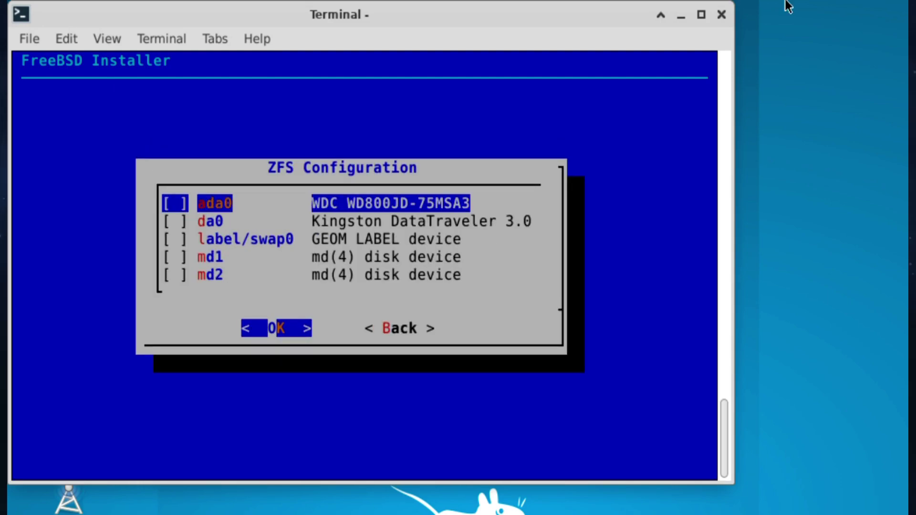
pyautogui.press('space')
pyautogui.press('Return')
# Review the remaining ZFS options, proceed, and answer YES to wiping ada0.
pyautogui.press('Down')
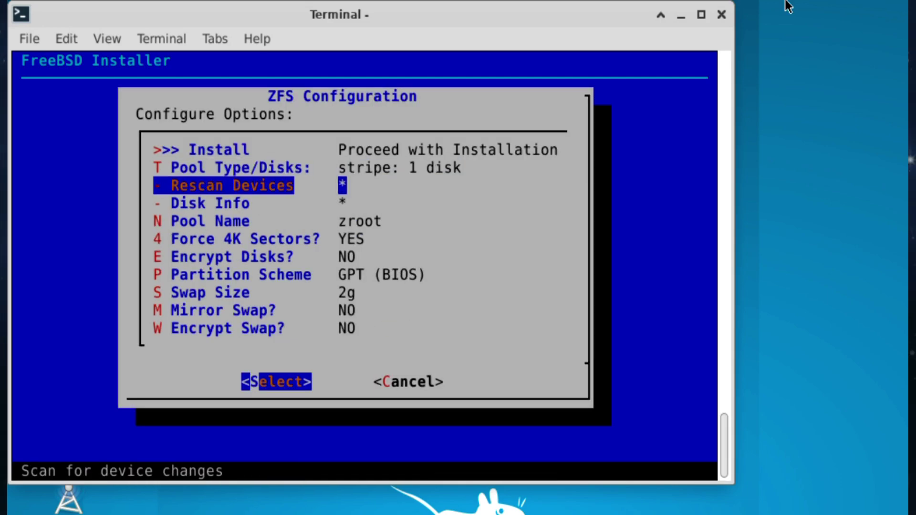
pyautogui.press('Down')
pyautogui.press('Down')
pyautogui.press('Down')
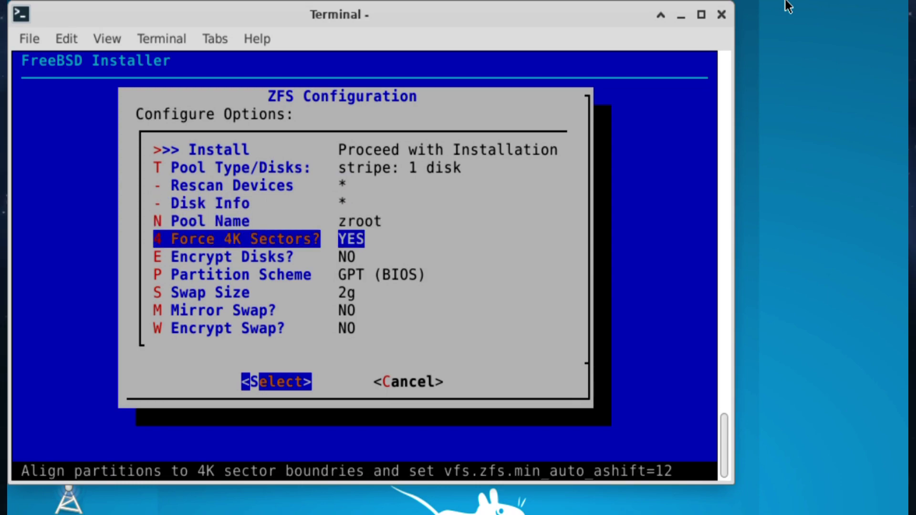
pyautogui.press('Down')
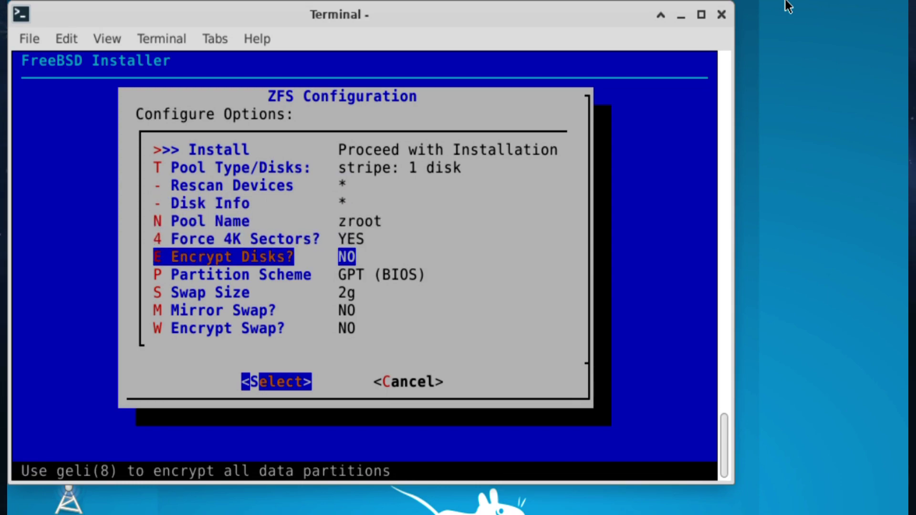
pyautogui.press('Down')
pyautogui.press('Down')
pyautogui.press('Down')
pyautogui.press('Down')
pyautogui.click(235, 149)
pyautogui.press('Return')
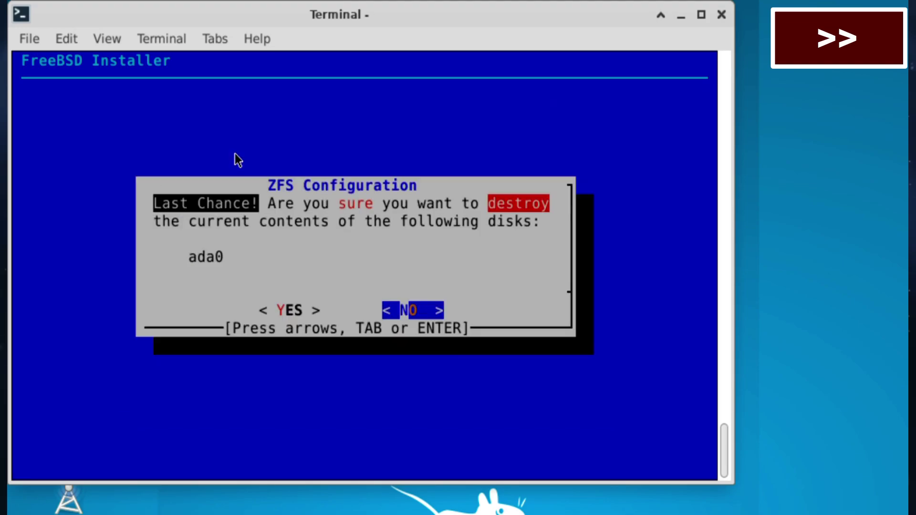
pyautogui.press('Left')
pyautogui.press('Return')
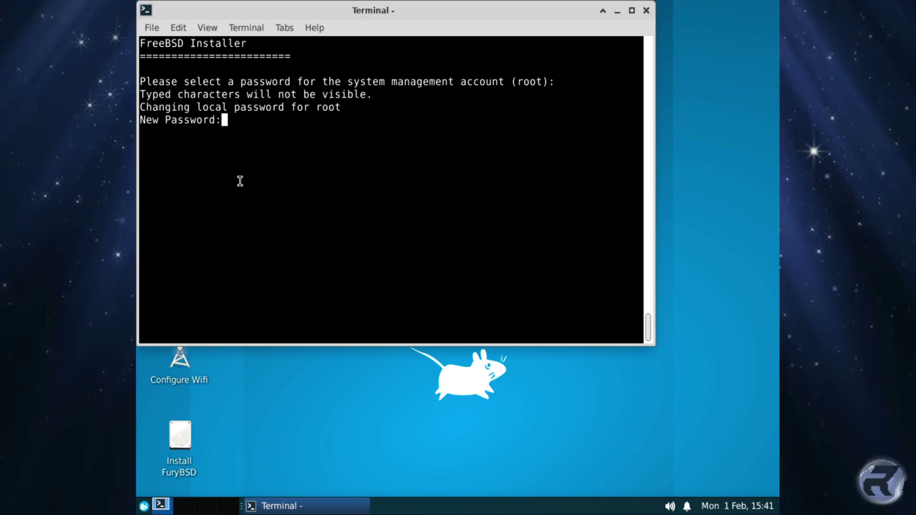
# Set the root password and enter the new user's username, full name and groups wheel video operator.
pyautogui.press('Return')
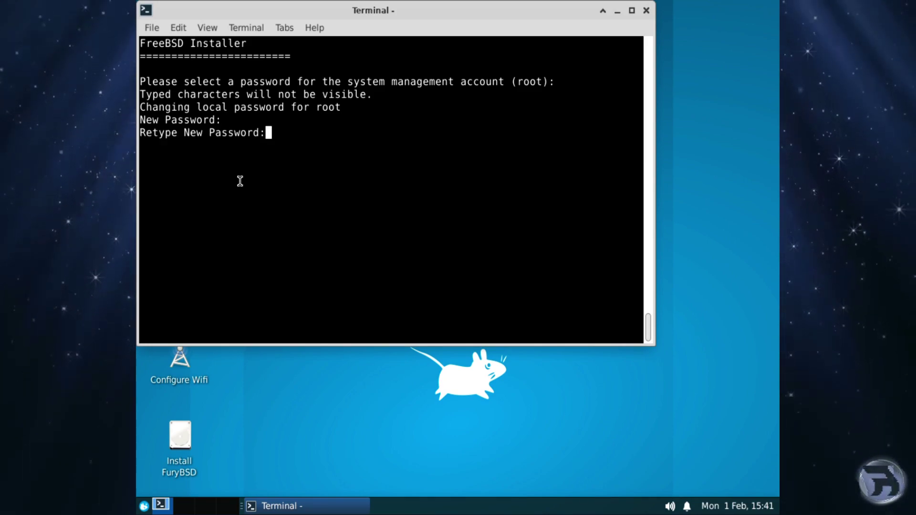
pyautogui.press('Return')
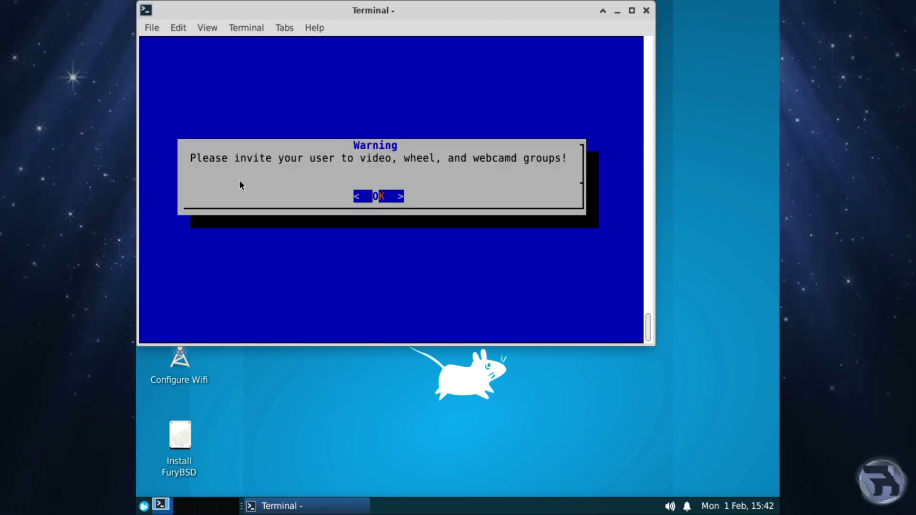
pyautogui.press('Return')
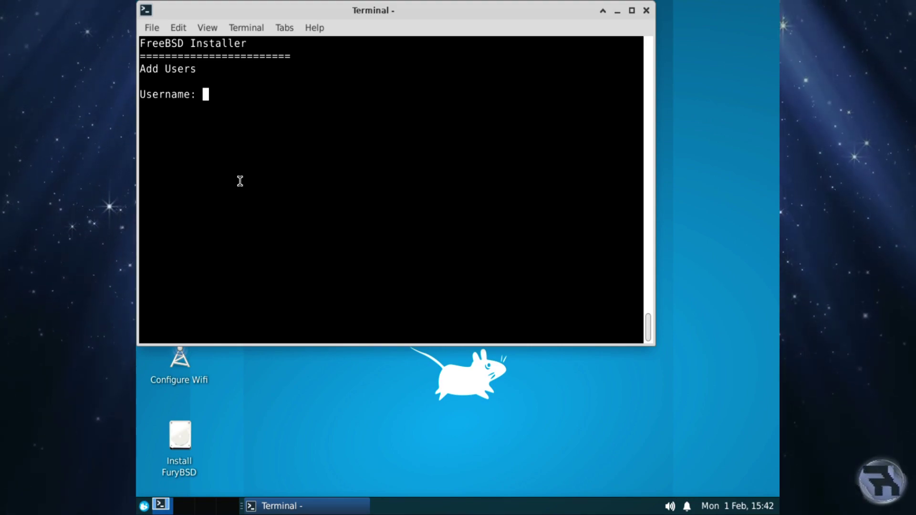
pyautogui.write('robonuggie')
pyautogui.press('Return')
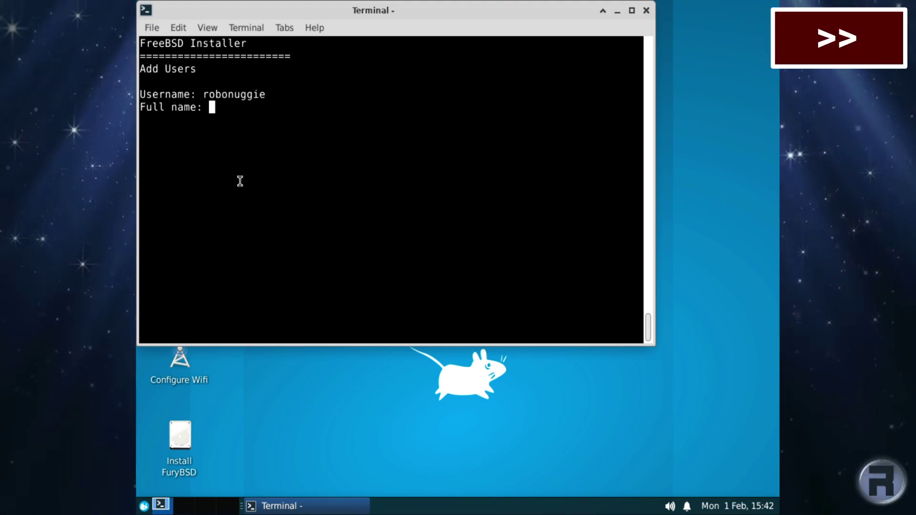
pyautogui.write('RoboNuggie')
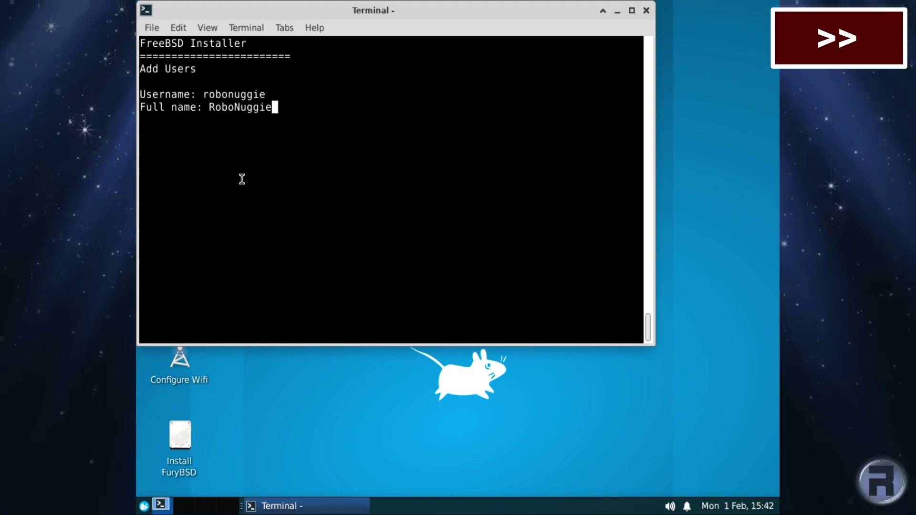
pyautogui.press('Return')
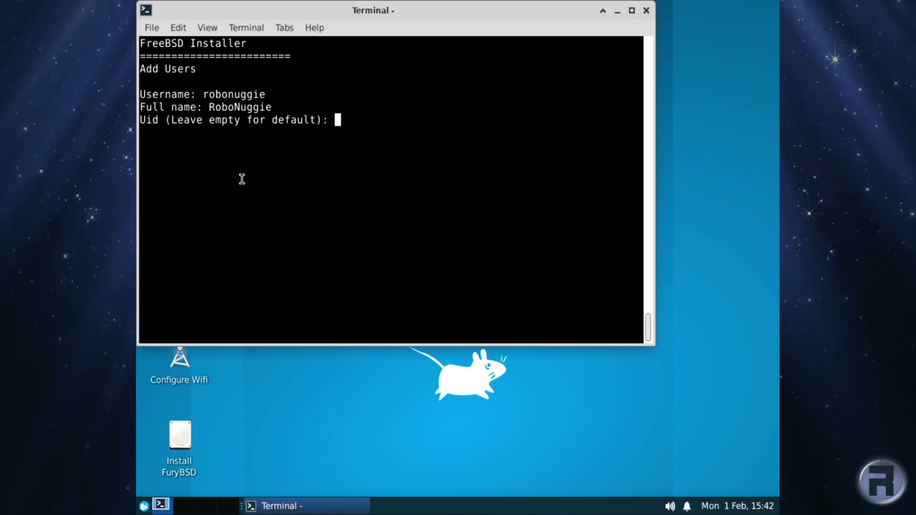
pyautogui.press('Return')
pyautogui.press('Return')
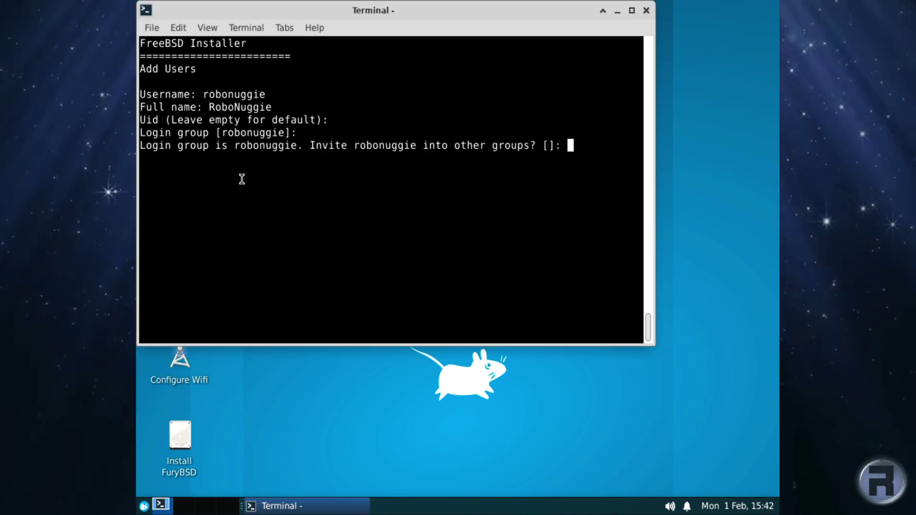
pyautogui.write('wheel')
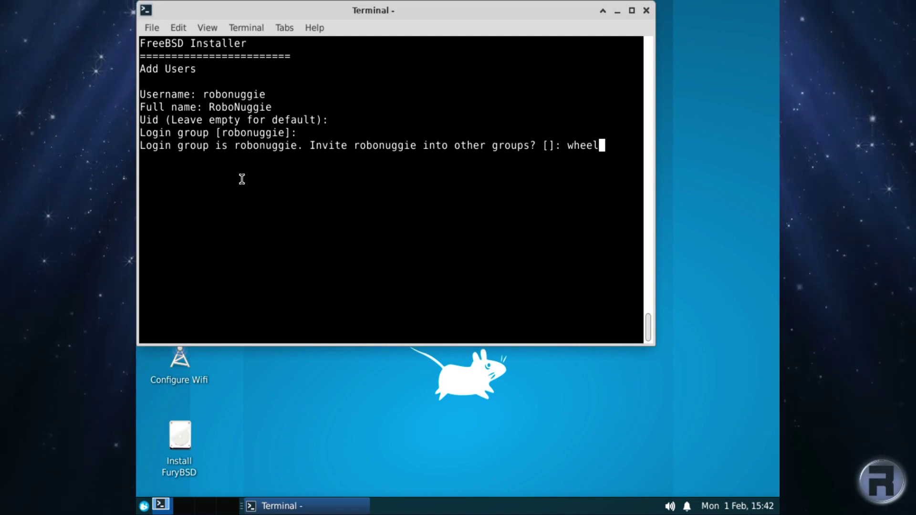
pyautogui.write(' video')
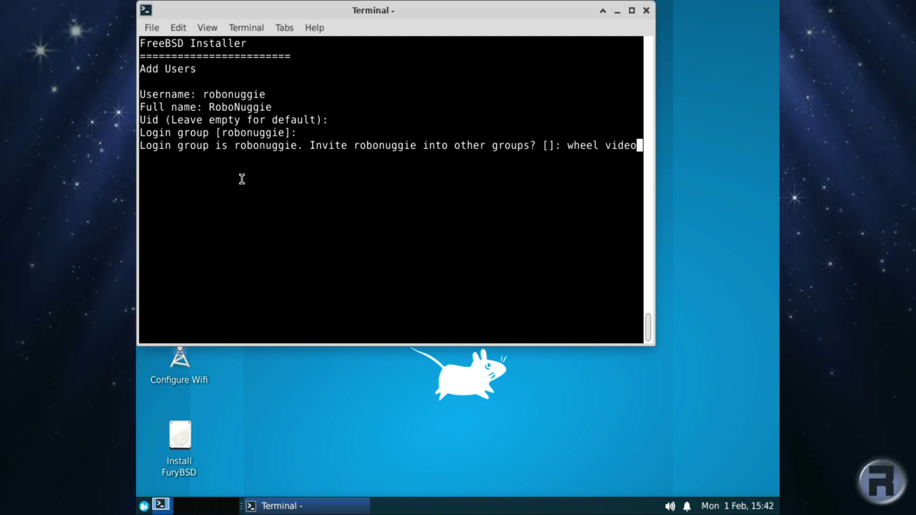
pyautogui.write(' operator')
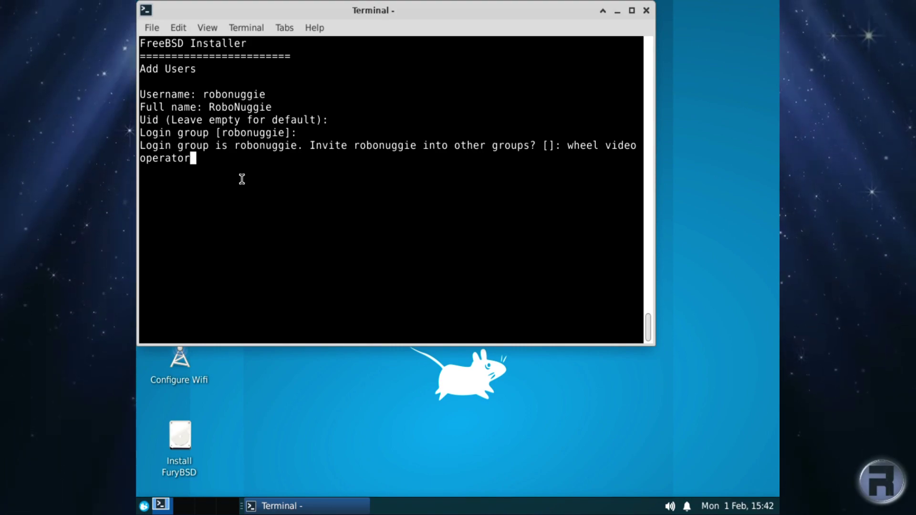
pyautogui.press('Return')
pyautogui.press('Return')
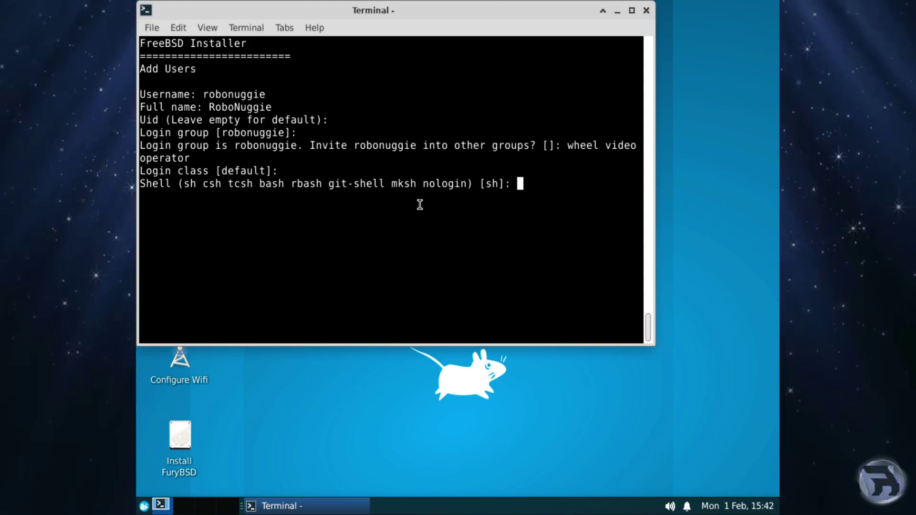
# Accept the default sh shell, home directory, permissions and password authentication, and set the account password.
pyautogui.doubleClick(409, 184)
pyautogui.click(409, 184)
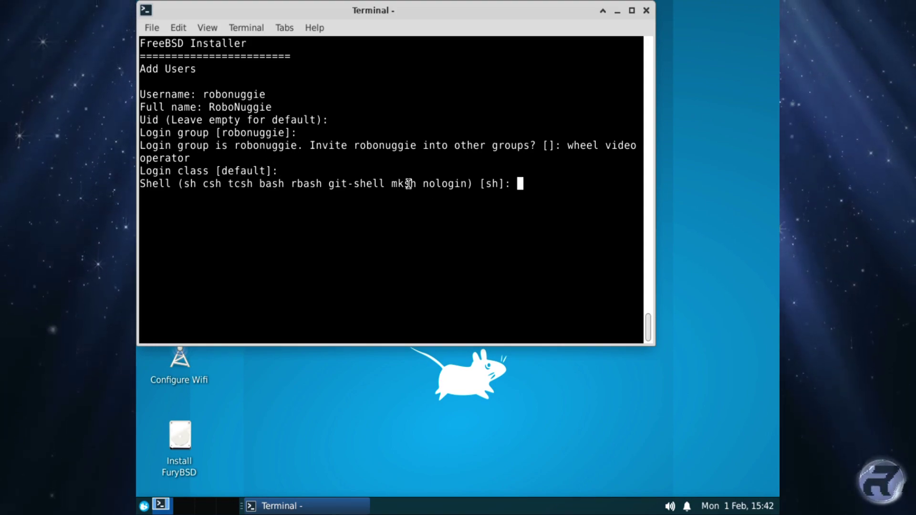
pyautogui.tripleClick(193, 184)
pyautogui.click(193, 184)
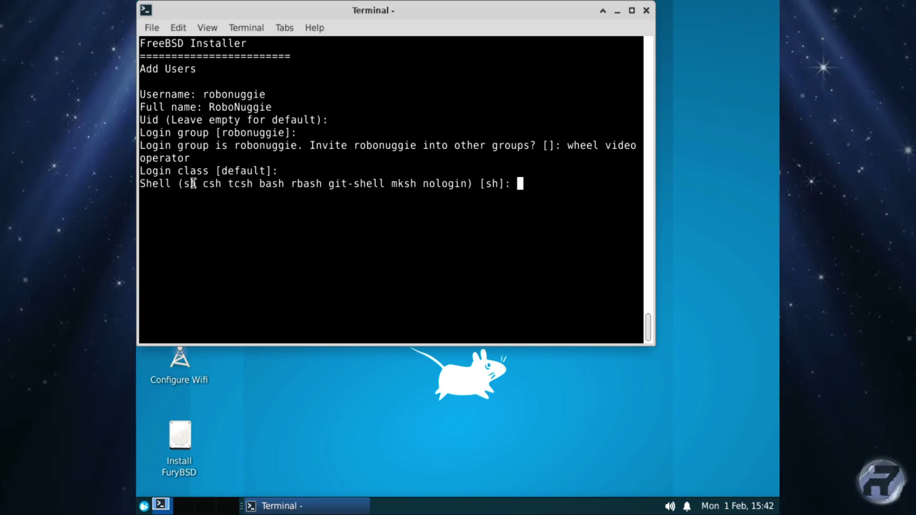
pyautogui.press('Return')
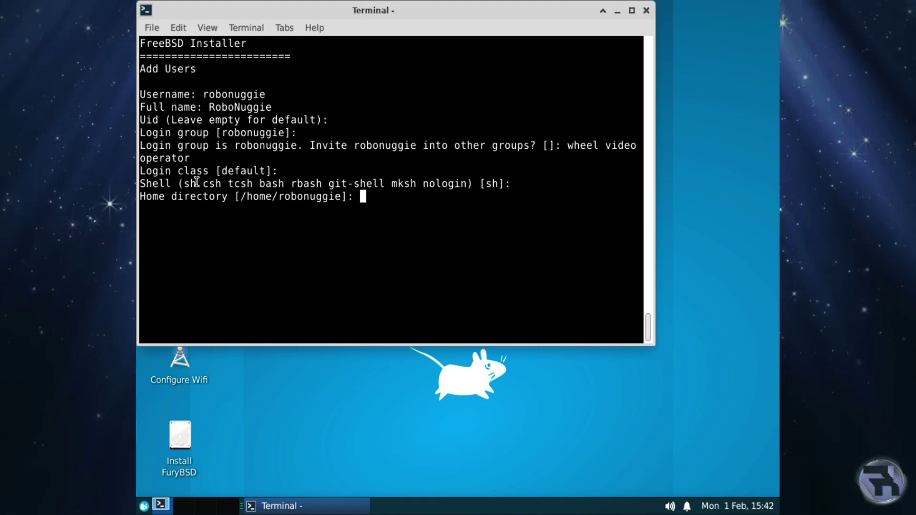
pyautogui.press('Return')
pyautogui.press('Return')
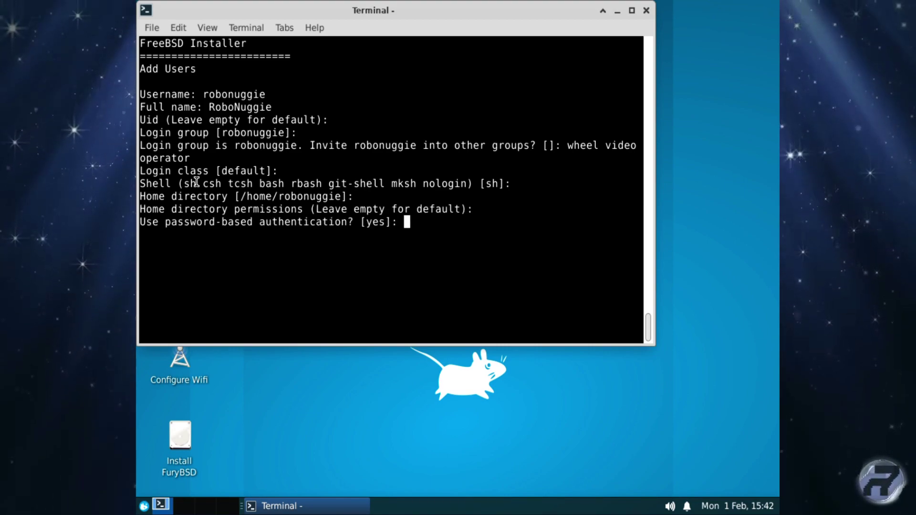
pyautogui.press('Return')
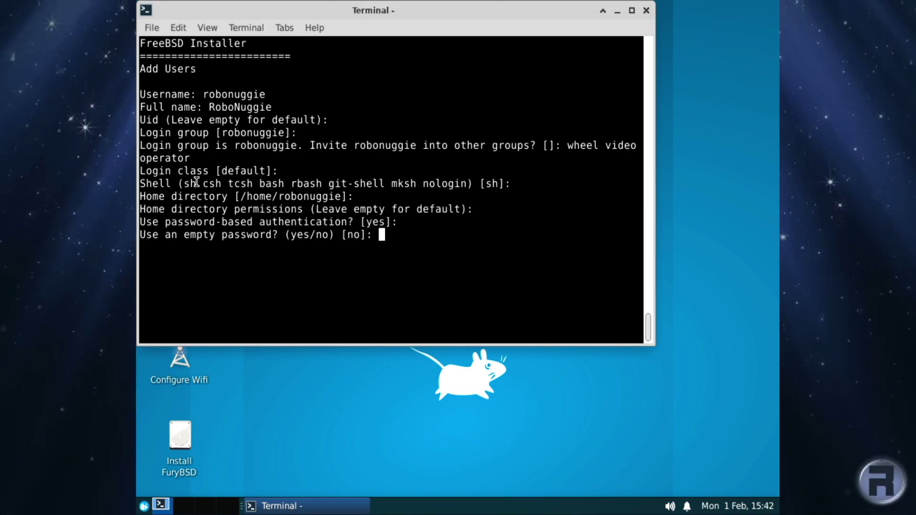
pyautogui.press('Return')
pyautogui.press('Return')
pyautogui.press('Return')
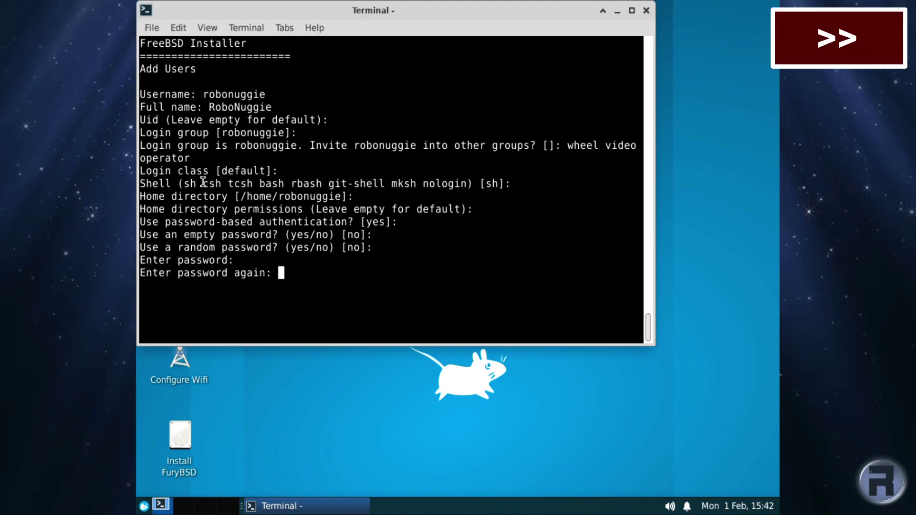
# Confirm the account with yes, add no other users, and skip the time and date setup.
pyautogui.press('Return')
pyautogui.press('Return')
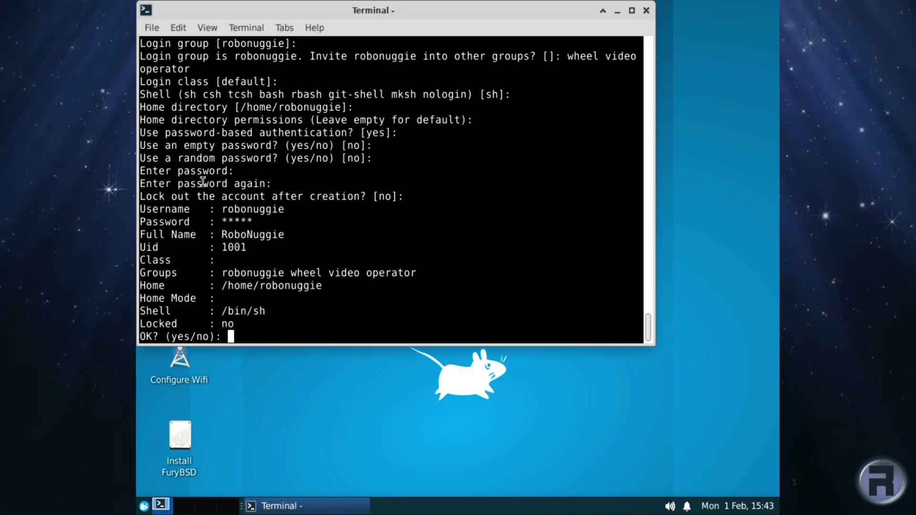
pyautogui.write('yes')
pyautogui.press('Return')
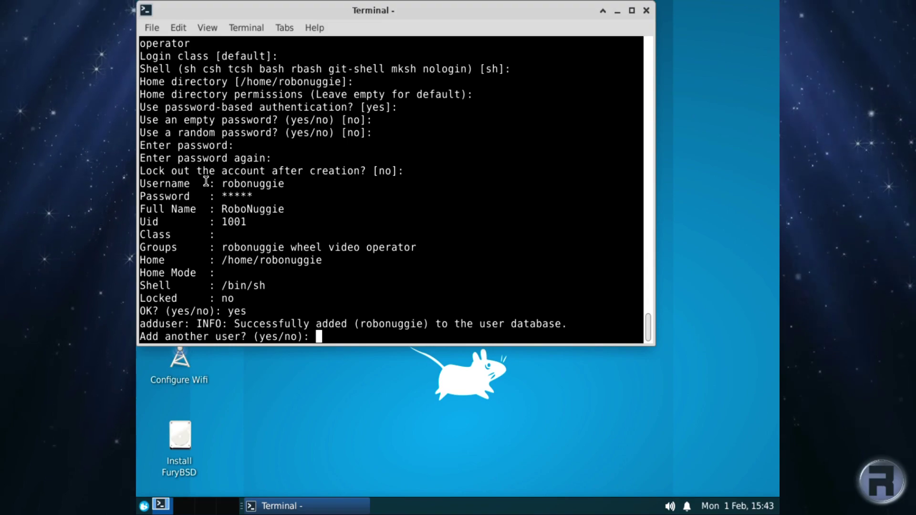
pyautogui.write('no')
pyautogui.press('Return')
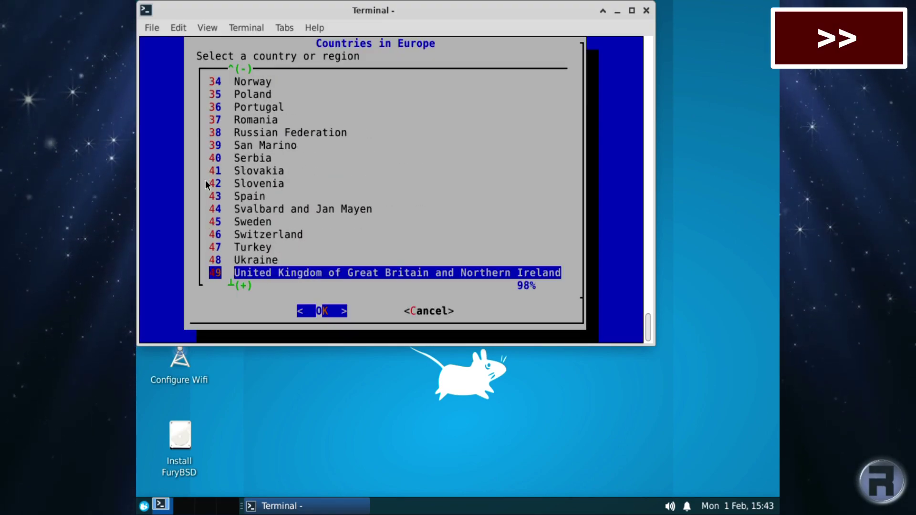
pyautogui.press('Return')
pyautogui.press('Return')
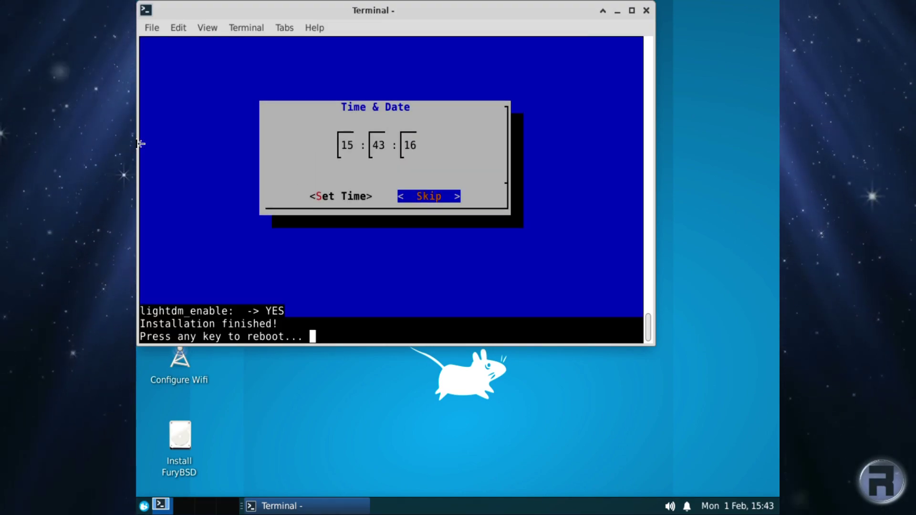
pyautogui.press('Return')
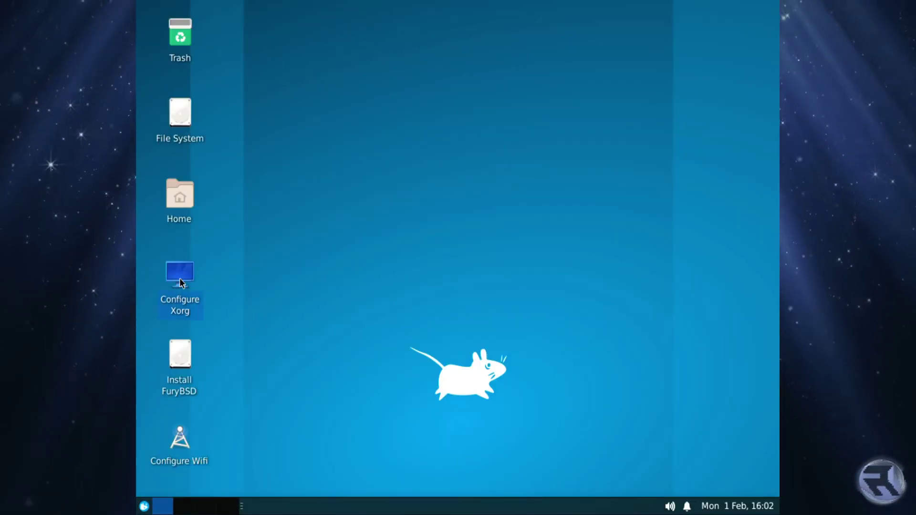
# Configure Xorg for nVidia graphics, selecting the nVidia Driver Latest option.
pyautogui.doubleClick(180, 282)
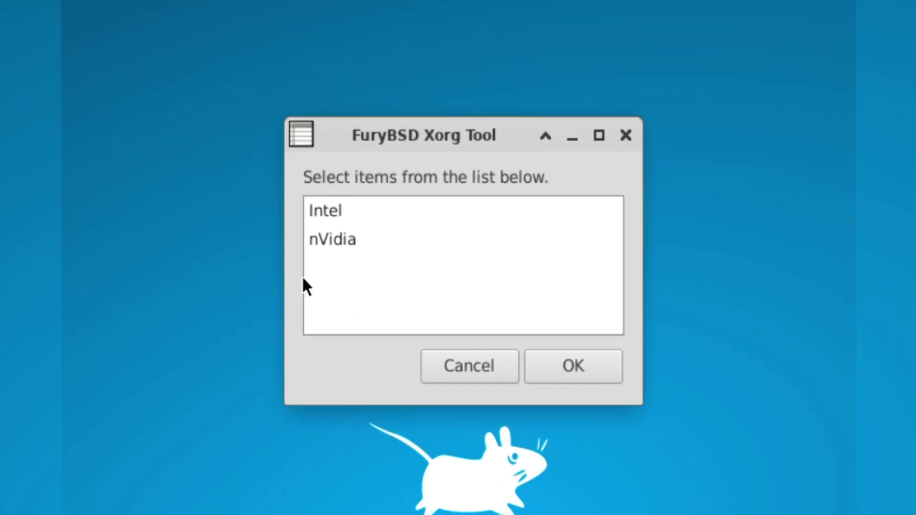
pyautogui.click(333, 242)
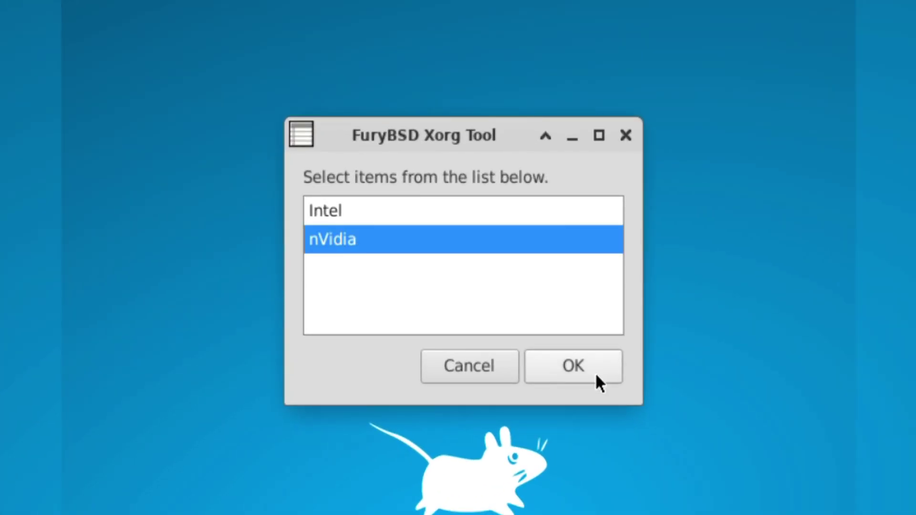
pyautogui.click(559, 364)
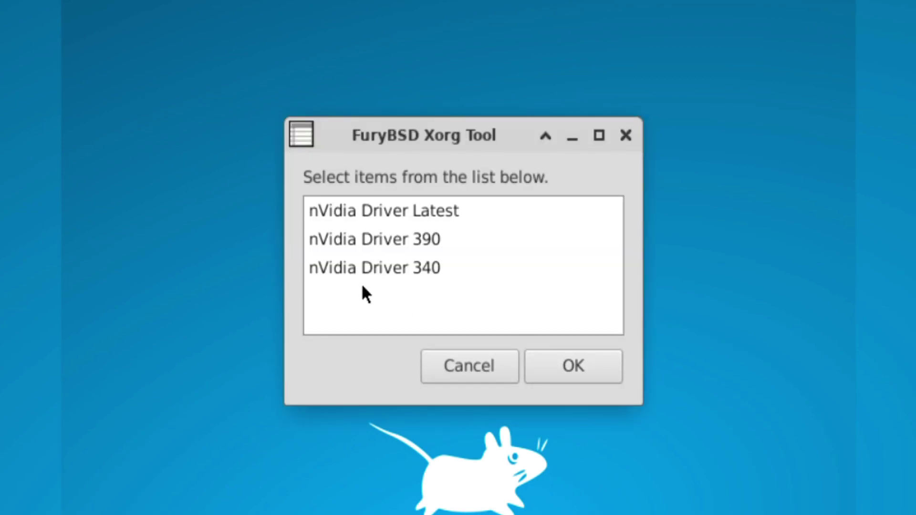
pyautogui.click(370, 268)
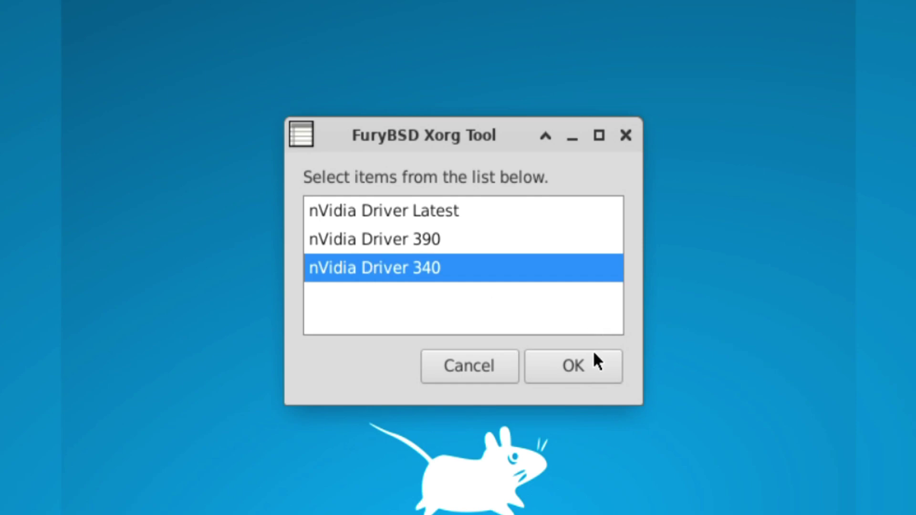
pyautogui.click(398, 250)
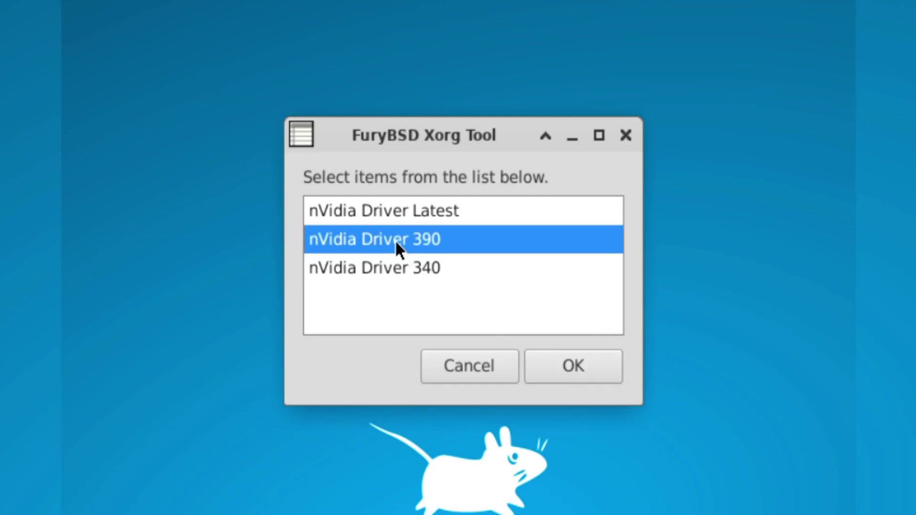
pyautogui.click(401, 212)
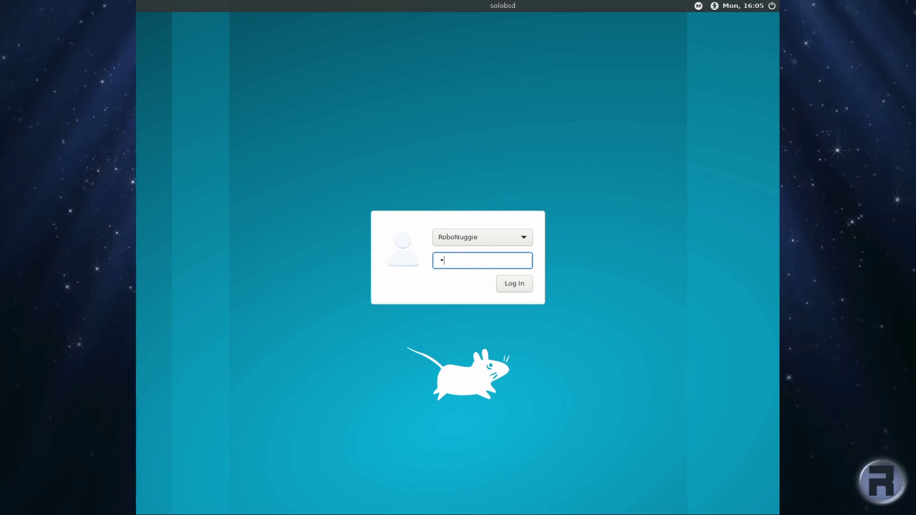
# Log in and delete the Configure Xorg, Install FuryBSD and Configure Wifi desktop launchers.
pyautogui.write('••')
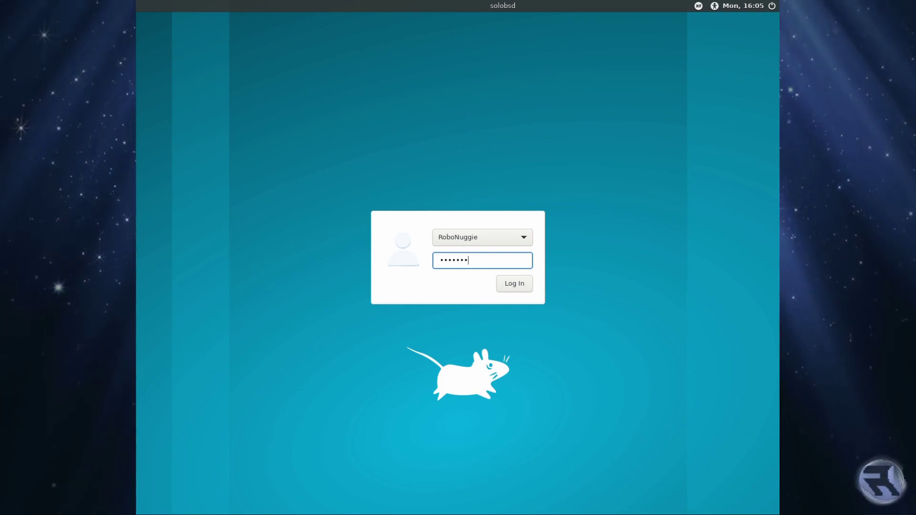
pyautogui.press('Return')
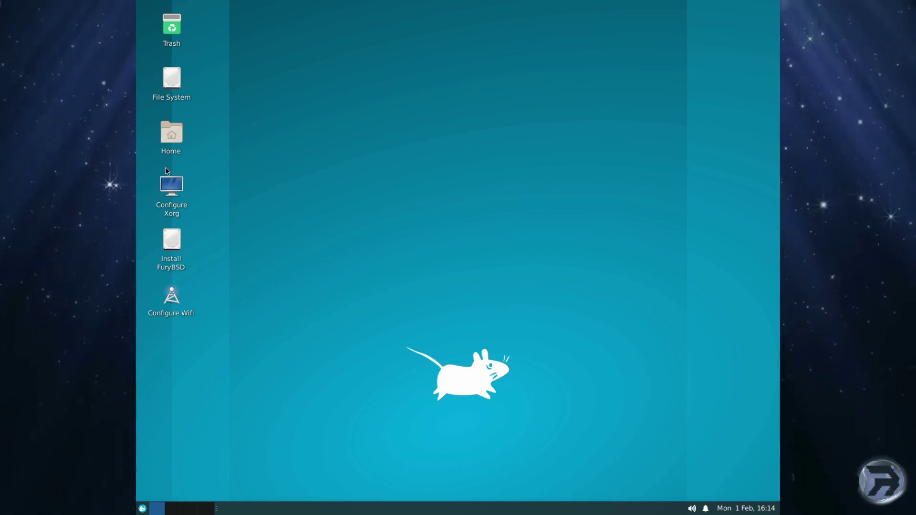
pyautogui.rightClick(165, 190)
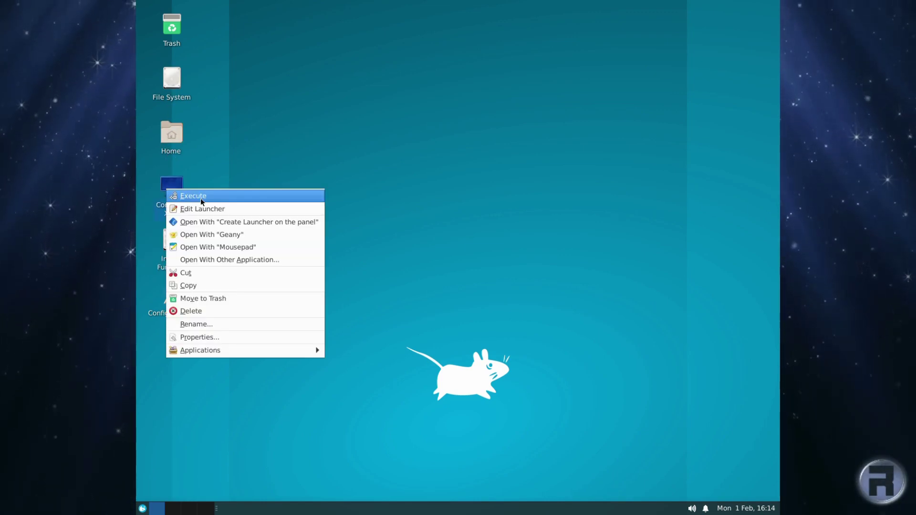
pyautogui.click(193, 311)
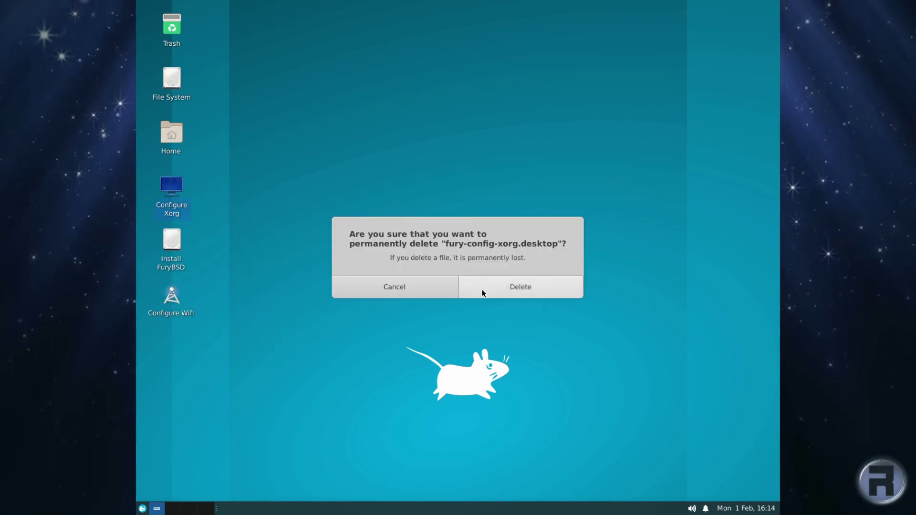
pyautogui.click(517, 287)
pyautogui.rightClick(167, 248)
pyautogui.click(192, 369)
pyautogui.click(507, 278)
pyautogui.rightClick(172, 297)
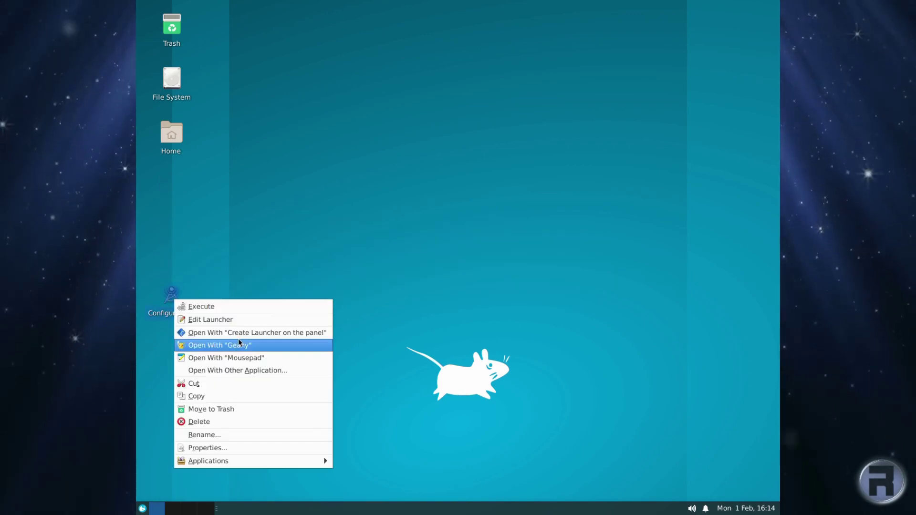
pyautogui.click(239, 424)
pyautogui.click(516, 287)
# Move Trash to the bottom right, and File System and Home to the top right.
pyautogui.moveTo(172, 27); pyautogui.dragTo(743, 458)
pyautogui.moveTo(172, 79); pyautogui.dragTo(743, 27)
pyautogui.moveTo(170, 133); pyautogui.dragTo(743, 80)
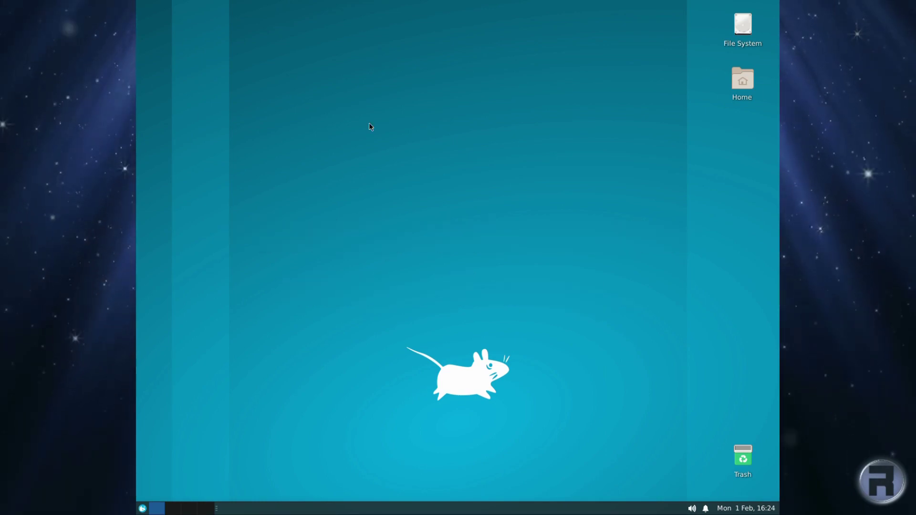
# Open a terminal in the Desktop folder and check disk usage with df.
pyautogui.rightClick(350, 99)
pyautogui.click(382, 169)
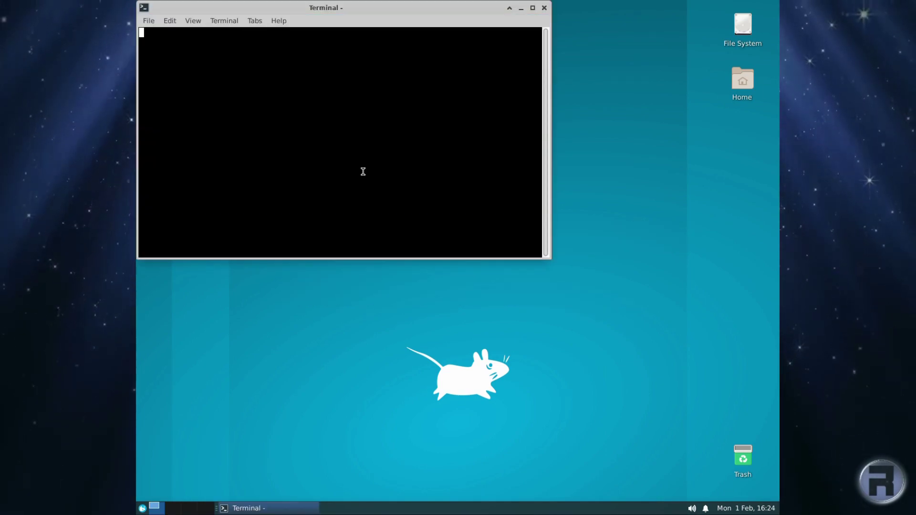
pyautogui.write('df')
pyautogui.press('Return')
# Switch to root and install the lynis package with pkg.
pyautogui.write('su')
pyautogui.press('Return')
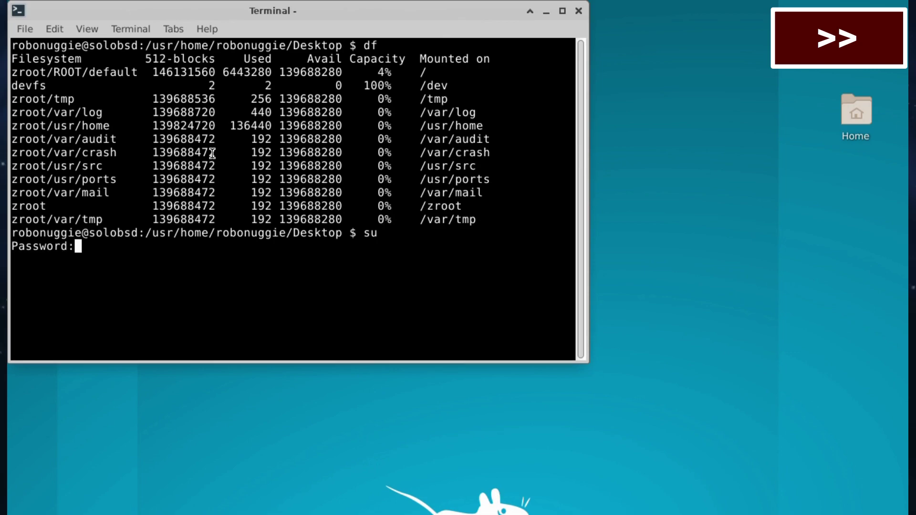
pyautogui.press('Return')
pyautogui.write('pkg install lynis')
pyautogui.press('Return')
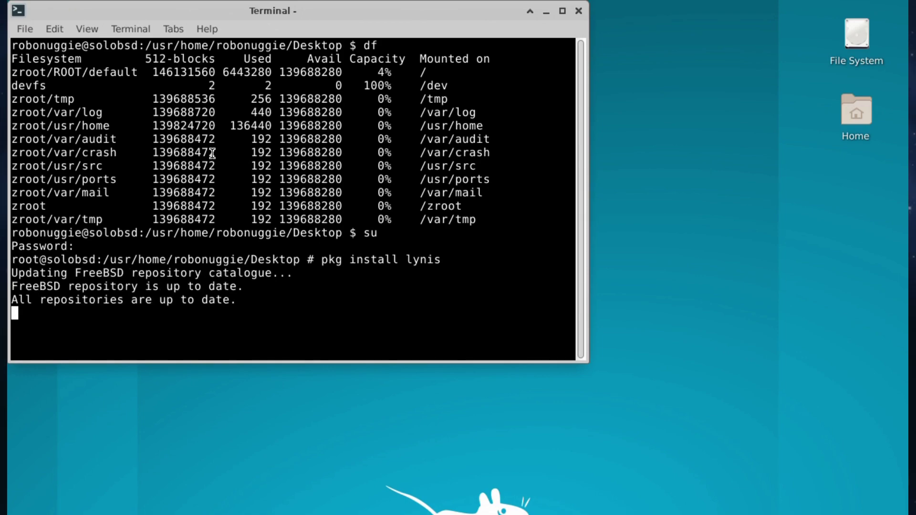
pyautogui.write('y')
pyautogui.press('Return')
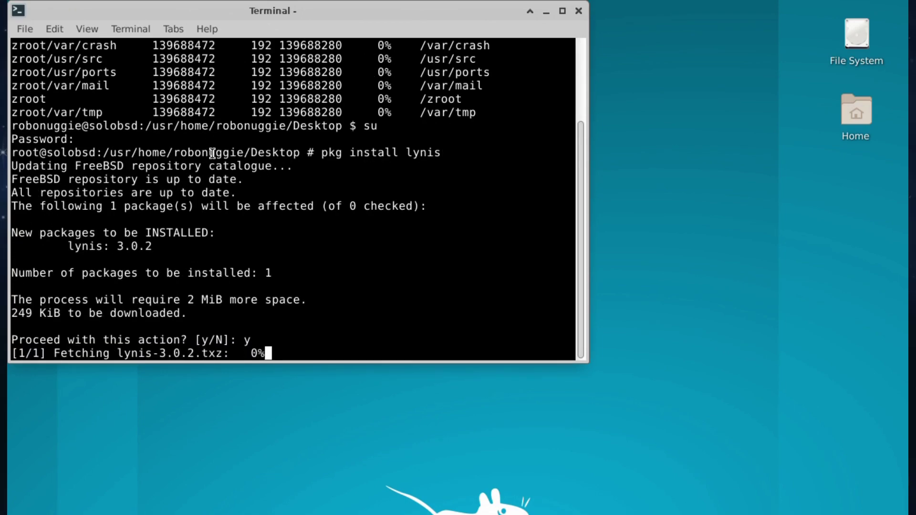
# Run 'lynis audit system' and review its results in an enlarged terminal.
pyautogui.write('lyni')
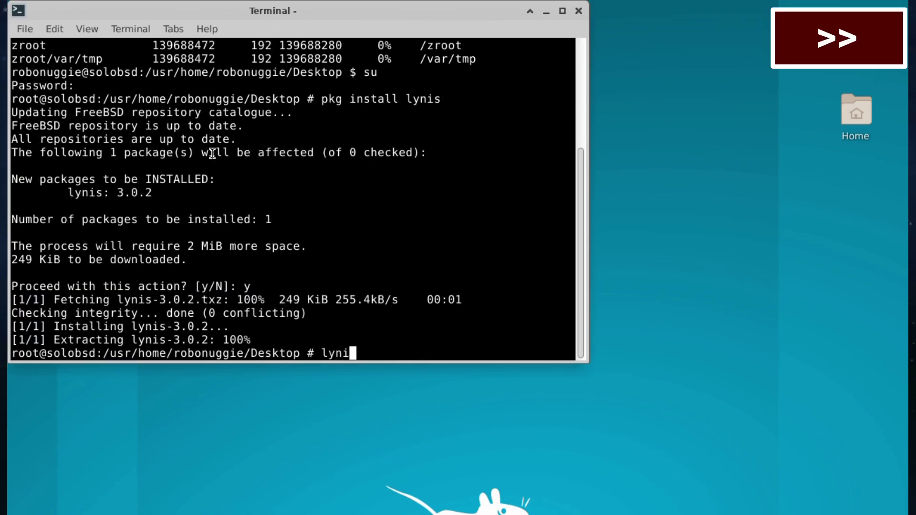
pyautogui.write('s audit system')
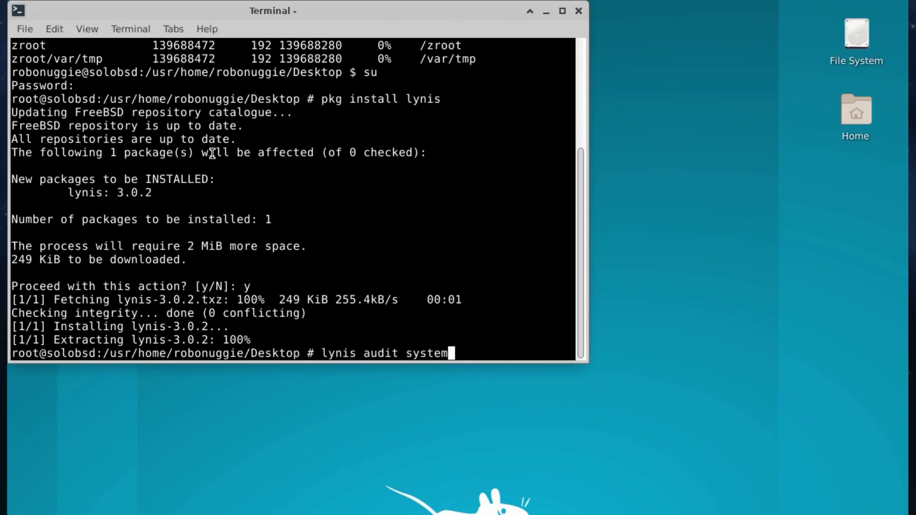
pyautogui.press('Return')
pyautogui.moveTo(588, 362); pyautogui.dragTo(800, 444)
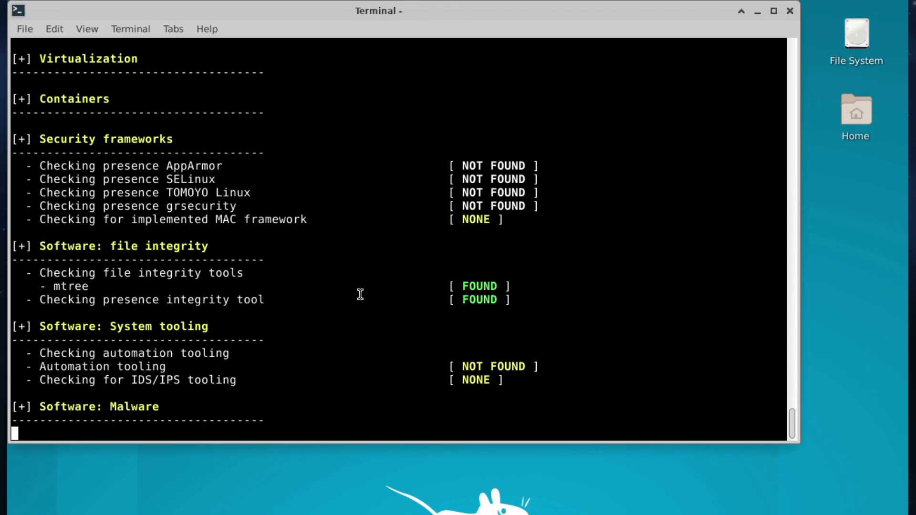
pyautogui.scroll(3, 365, 257)
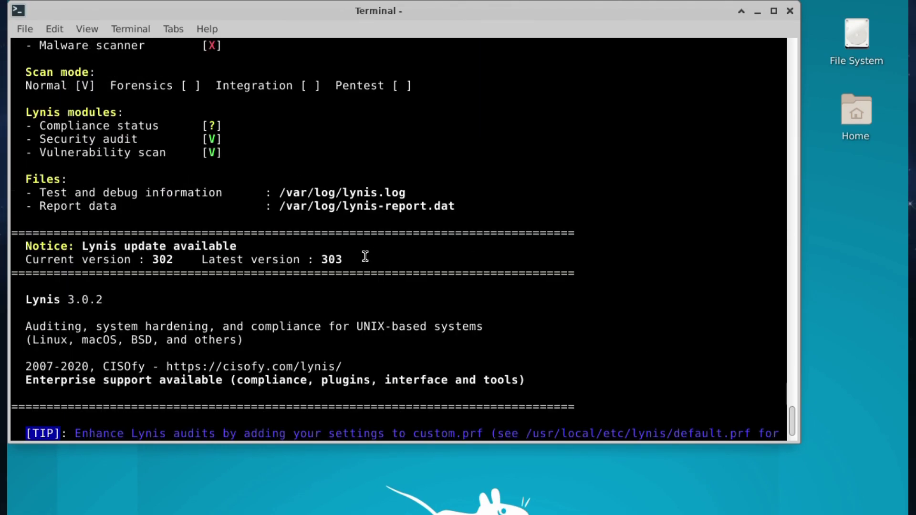
pyautogui.scroll(2, 365, 257)
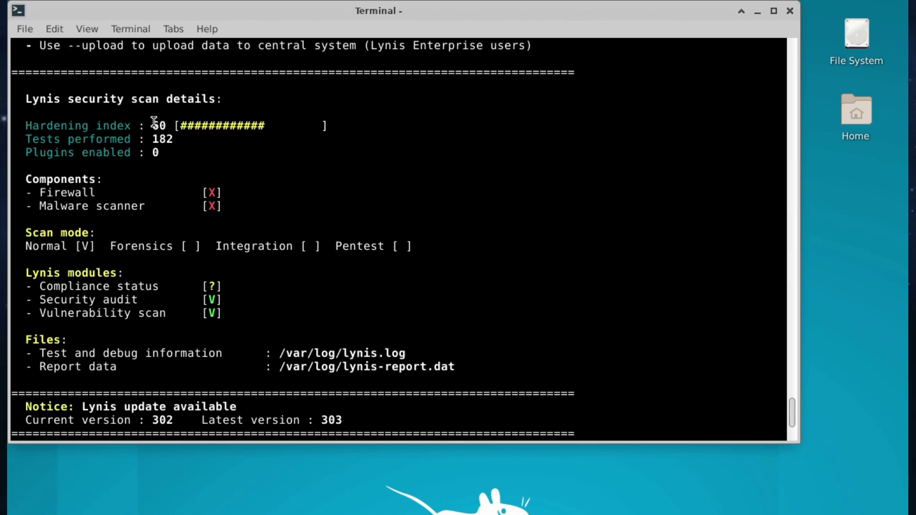
pyautogui.scroll(-5, 266, 184)
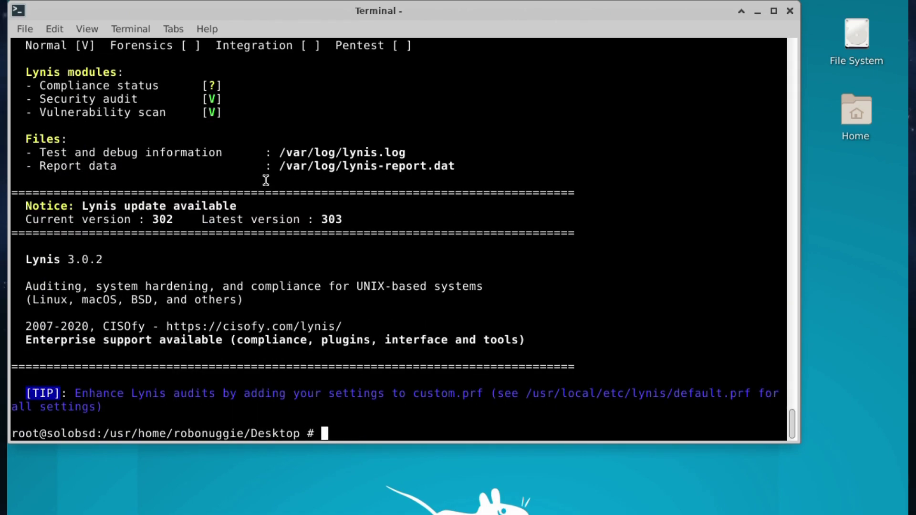
# Run uname -a, showing FreeBSD 12.2-RELEASE-p3 amd64, and close the terminal.
pyautogui.write('una')
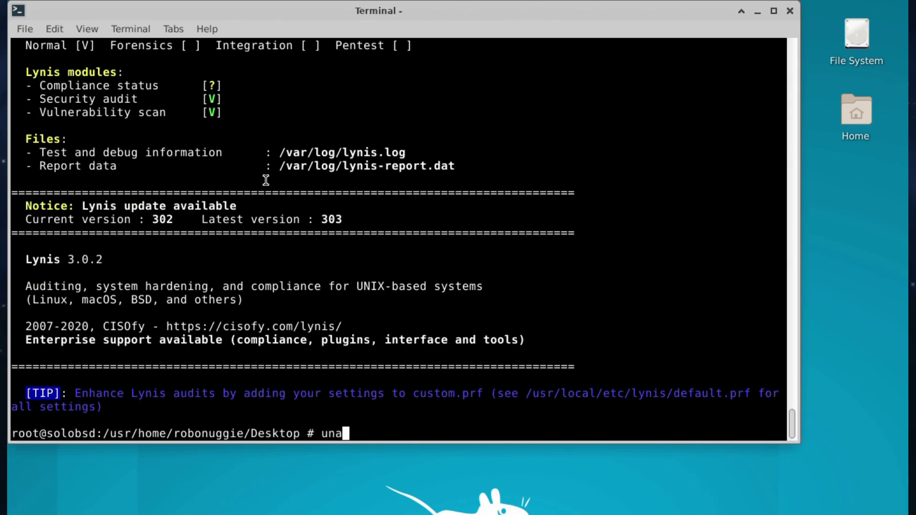
pyautogui.write('me -a')
pyautogui.press('Return')
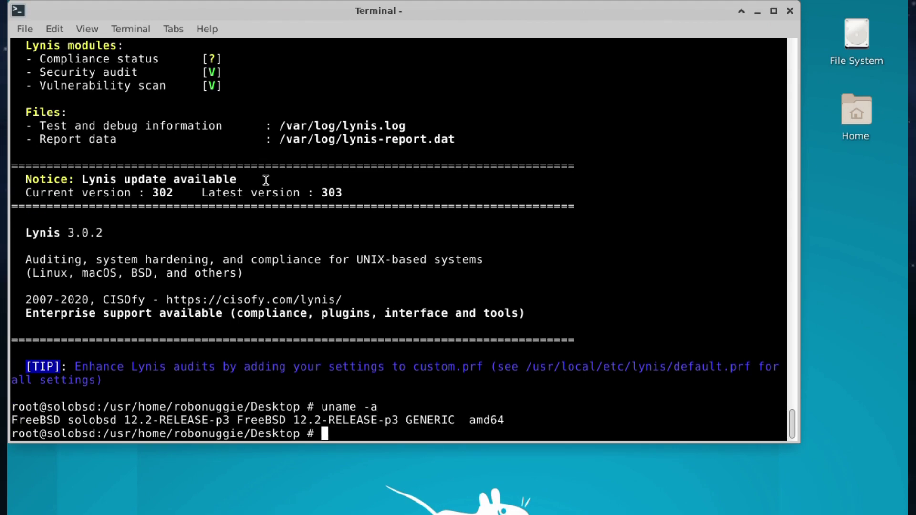
pyautogui.click(791, 10)
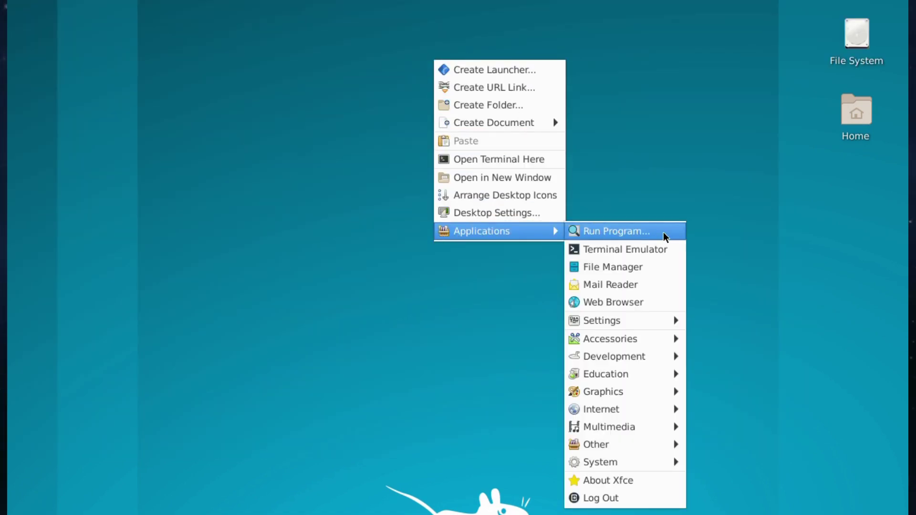
# Launch GeoGebra from Applications > Education and maximize its window.
pyautogui.moveTo(615, 461)
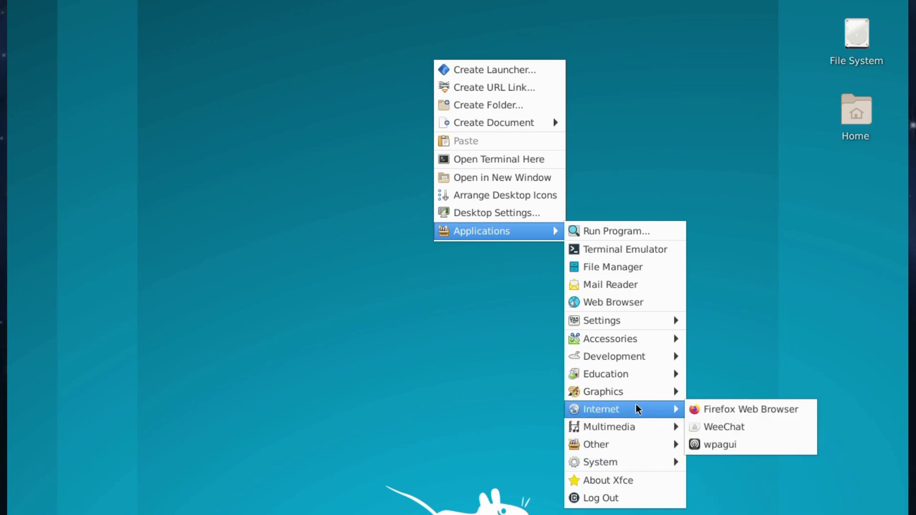
pyautogui.moveTo(637, 397)
pyautogui.moveTo(639, 377)
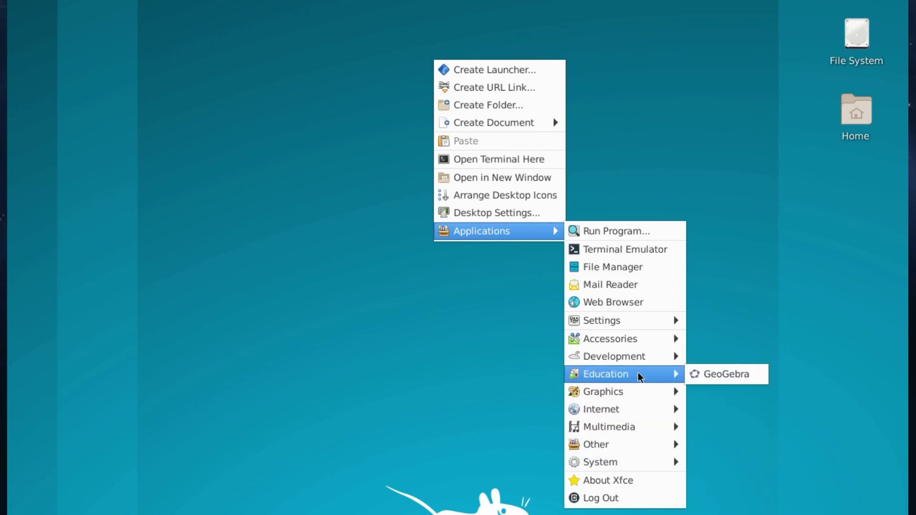
pyautogui.click(726, 373)
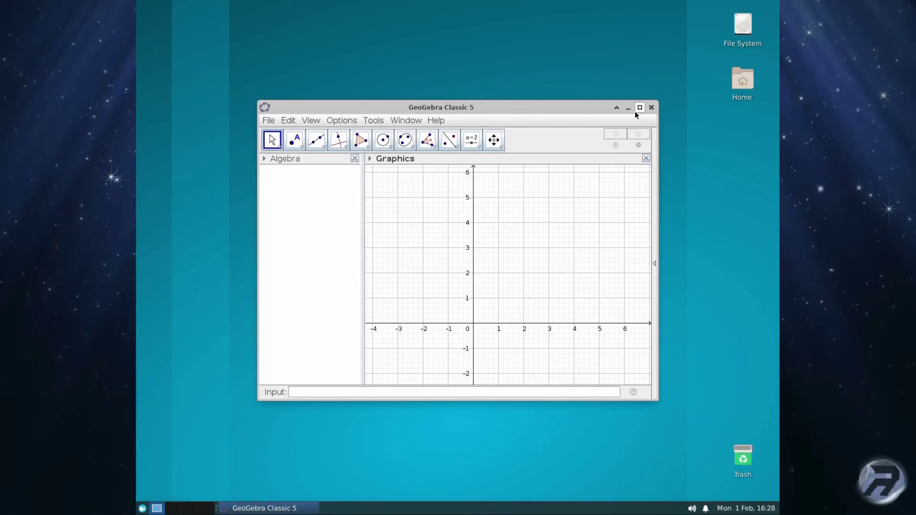
pyautogui.click(640, 107)
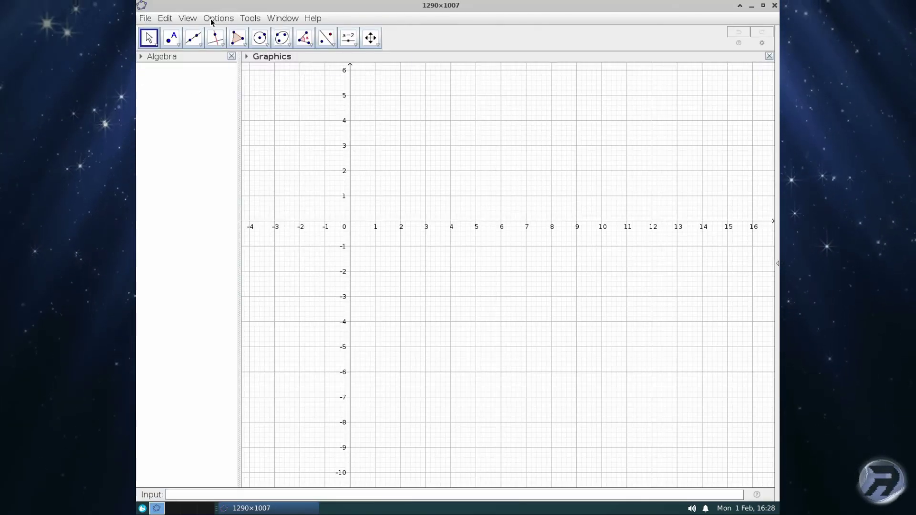
# View the About / License details showing version 5.0.580.0-d, then dismiss them.
pyautogui.click(314, 18)
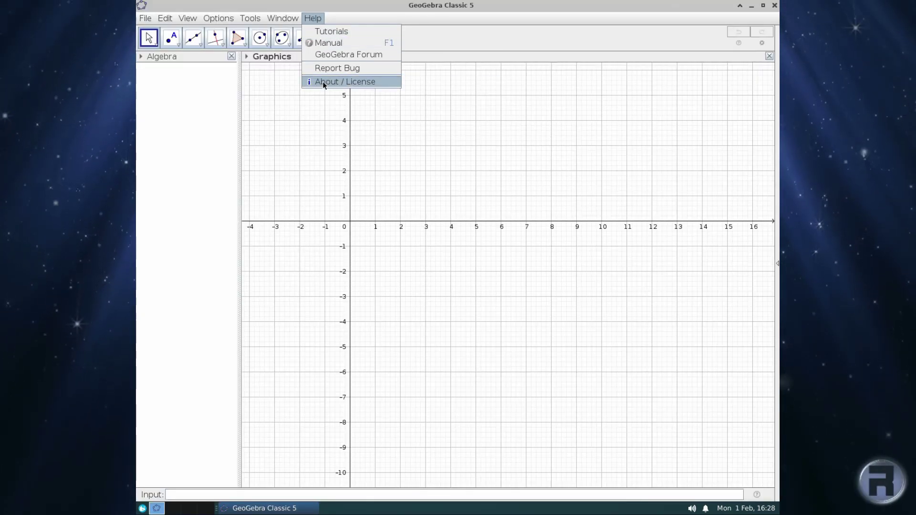
pyautogui.click(323, 81)
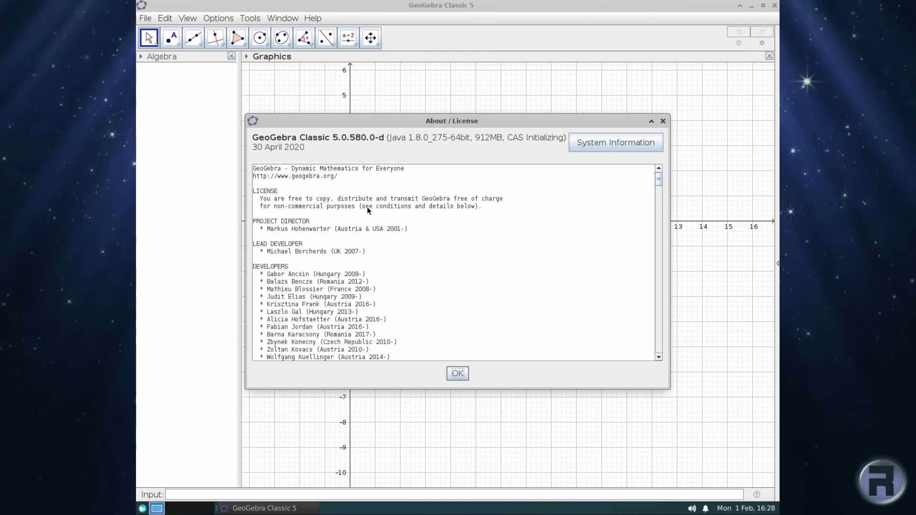
pyautogui.click(458, 373)
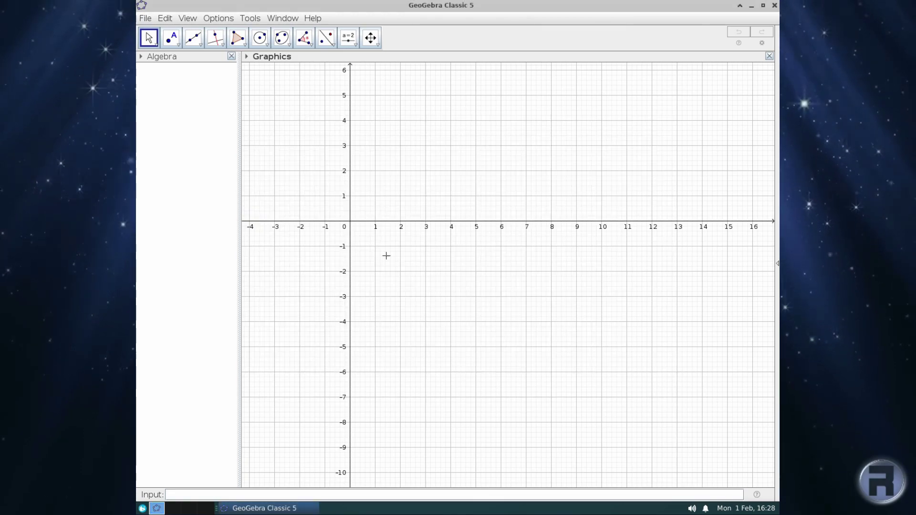
# Pan the graph, then quit GeoGebra without saving changes.
pyautogui.moveTo(370, 211); pyautogui.dragTo(457, 269)
pyautogui.hotkey('alt', 'F4')
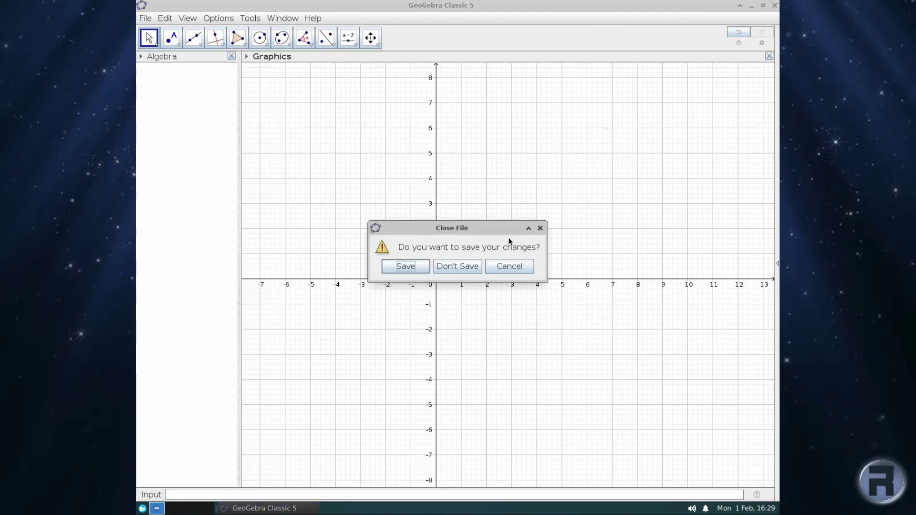
pyautogui.click(462, 266)
# Launch Geeqie from the desktop's Applications > Graphics menu and maximize it.
pyautogui.rightClick(422, 85)
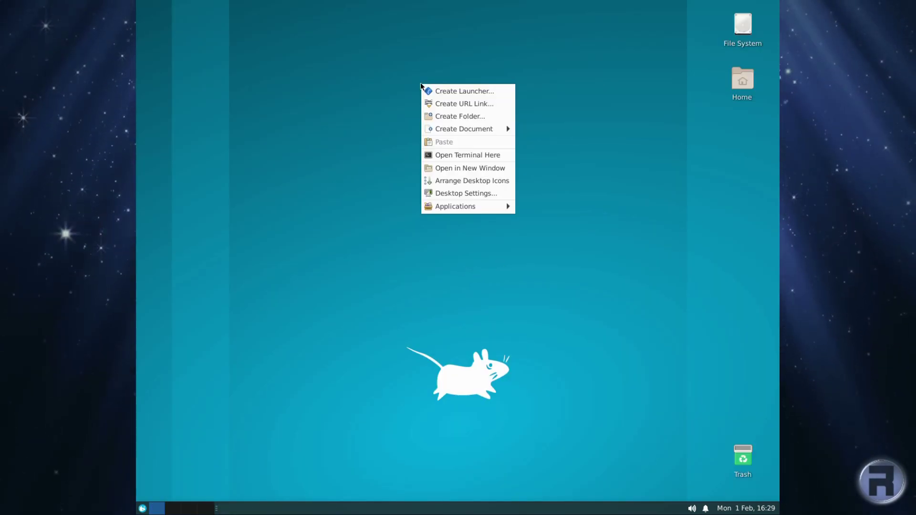
pyautogui.moveTo(442, 207)
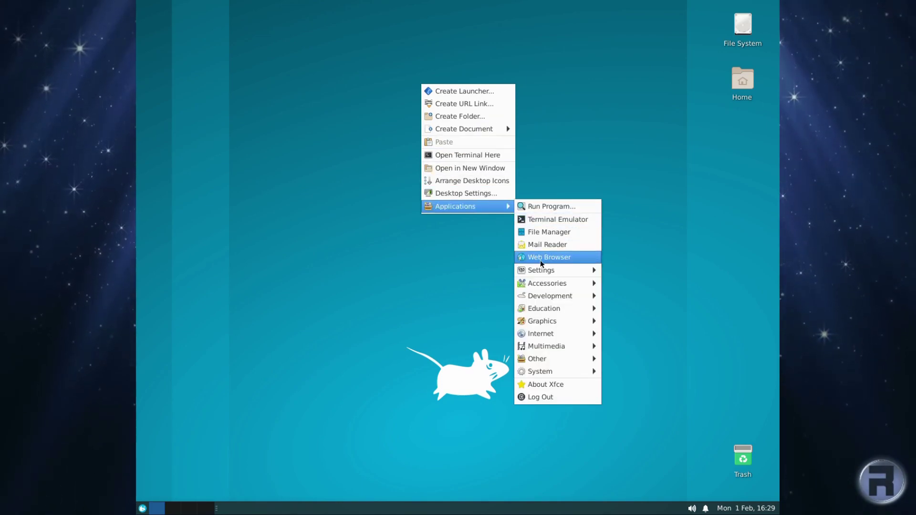
pyautogui.moveTo(533, 318)
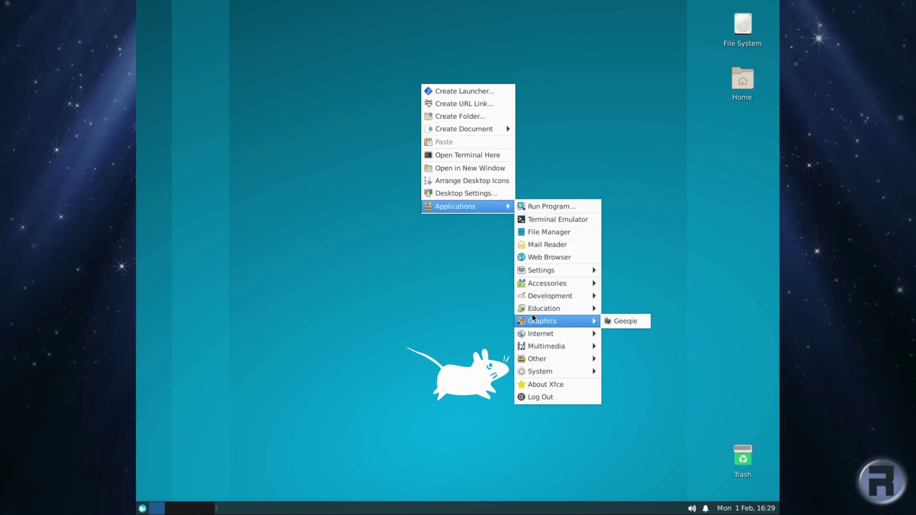
pyautogui.click(622, 320)
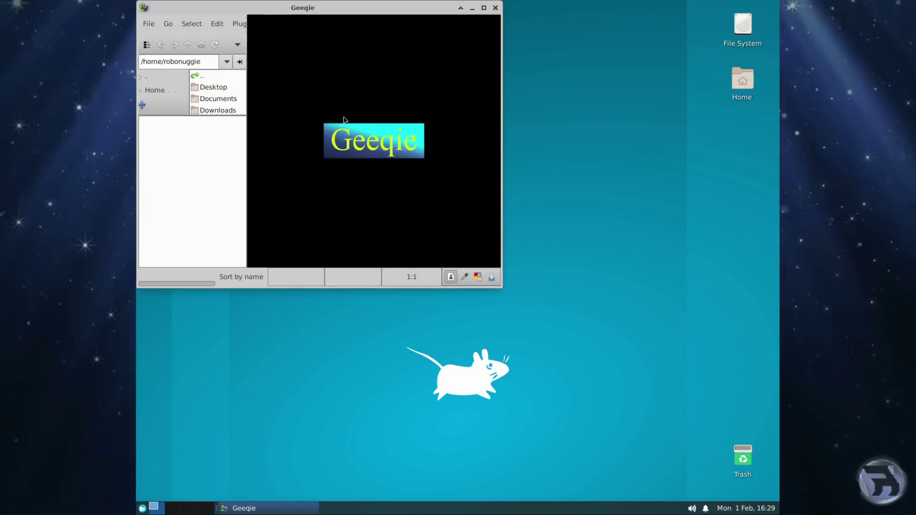
pyautogui.click(484, 8)
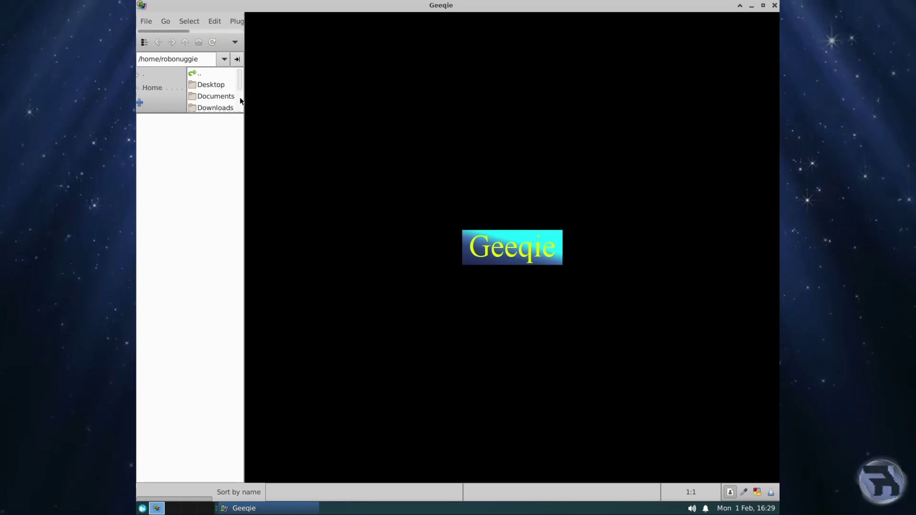
# Look over the Plugins menu, then close Geeqie.
pyautogui.click(239, 21)
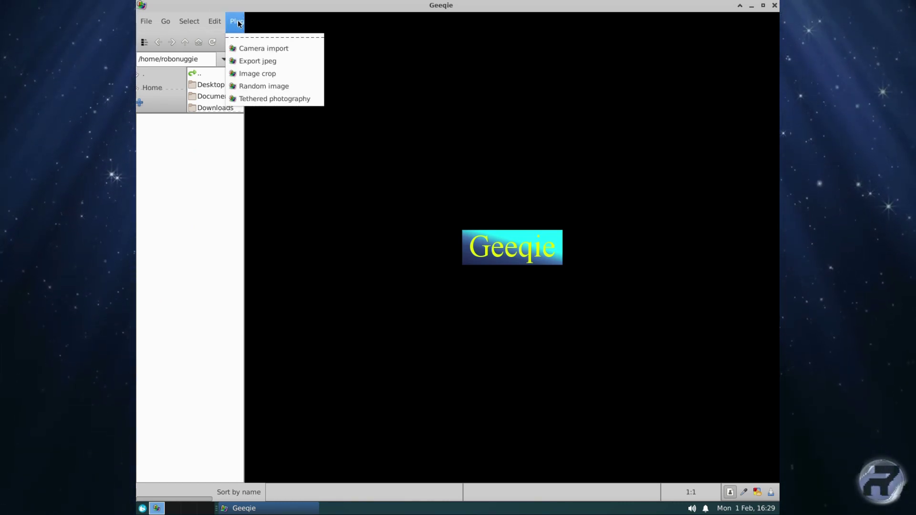
pyautogui.click(555, 80)
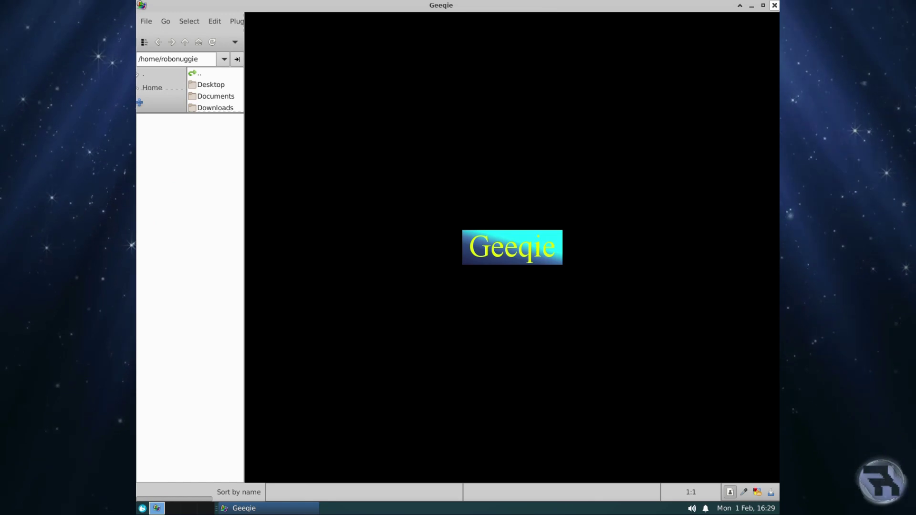
pyautogui.click(774, 5)
# Bring up the desktop's Applications > Development list showing Geany.
pyautogui.rightClick(425, 33)
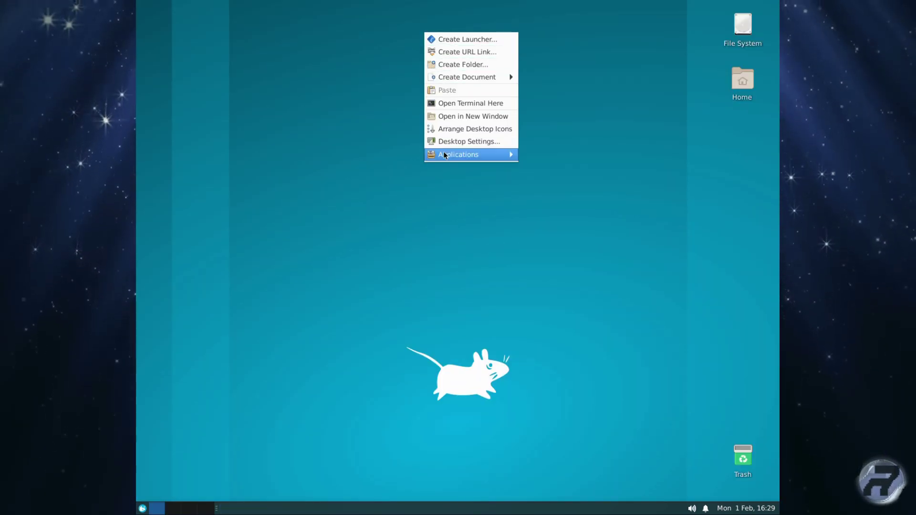
pyautogui.moveTo(444, 155)
pyautogui.moveTo(557, 269)
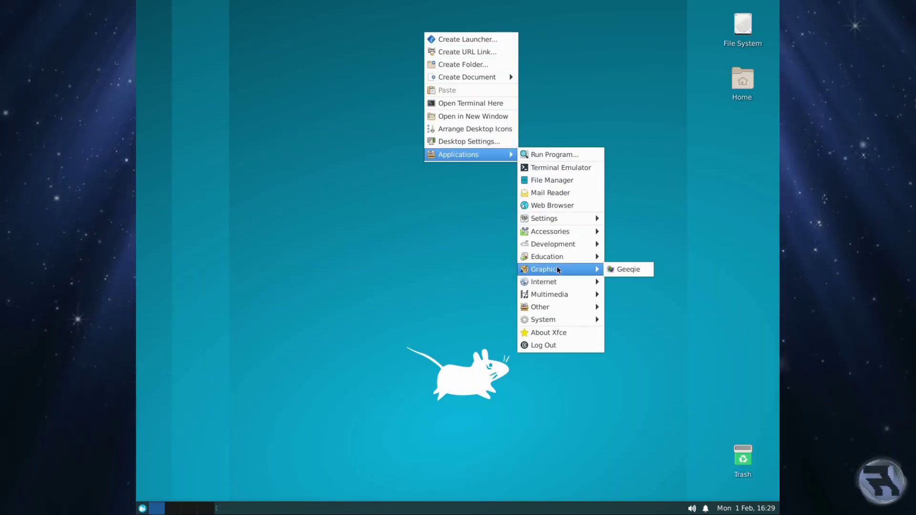
pyautogui.moveTo(555, 294)
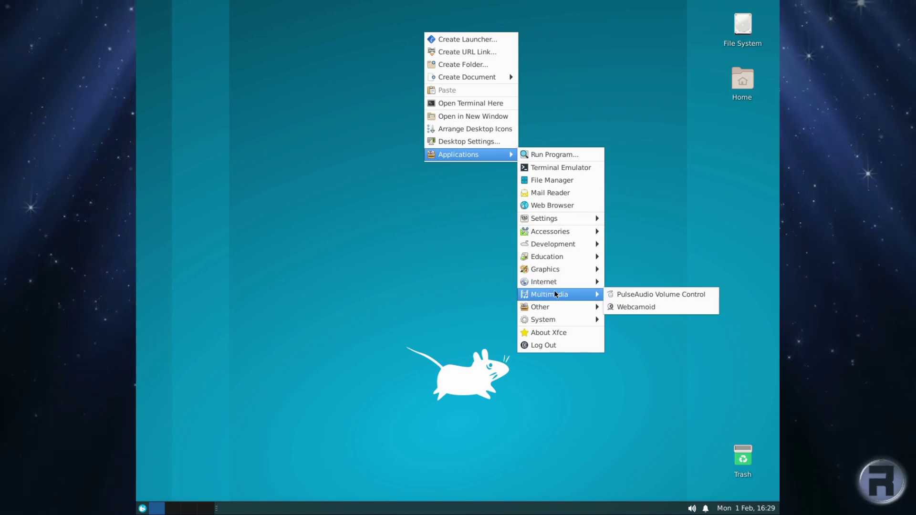
pyautogui.moveTo(552, 308)
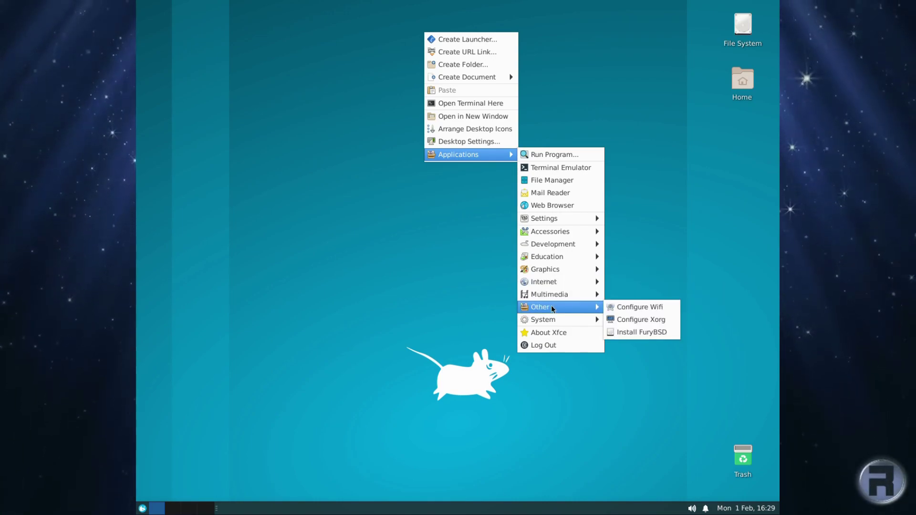
pyautogui.click(586, 312)
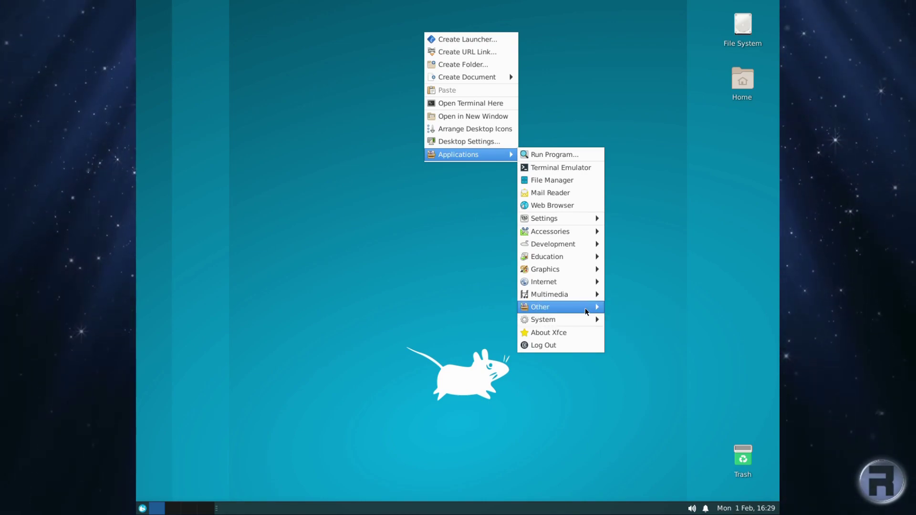
pyautogui.moveTo(579, 323)
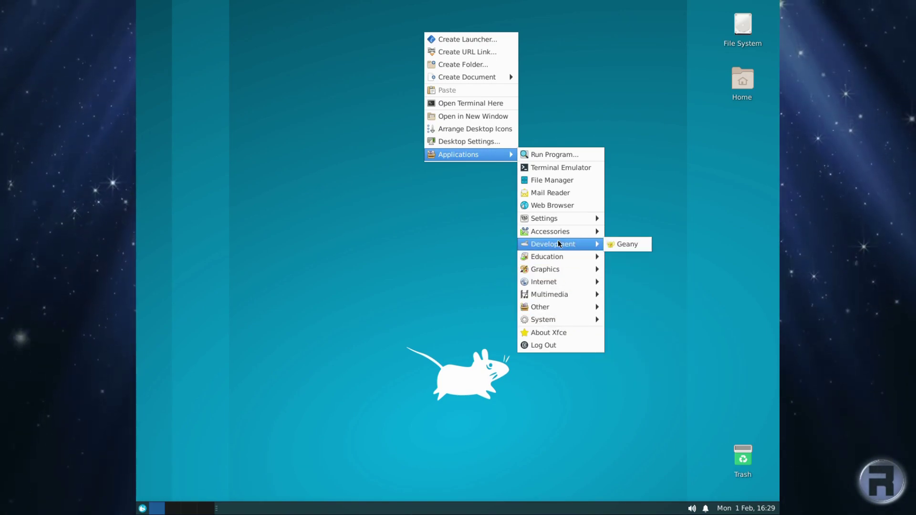
# Launch Geany and show its Help > About dialog reporting version 1.37.1.
pyautogui.moveTo(573, 244)
pyautogui.click(634, 246)
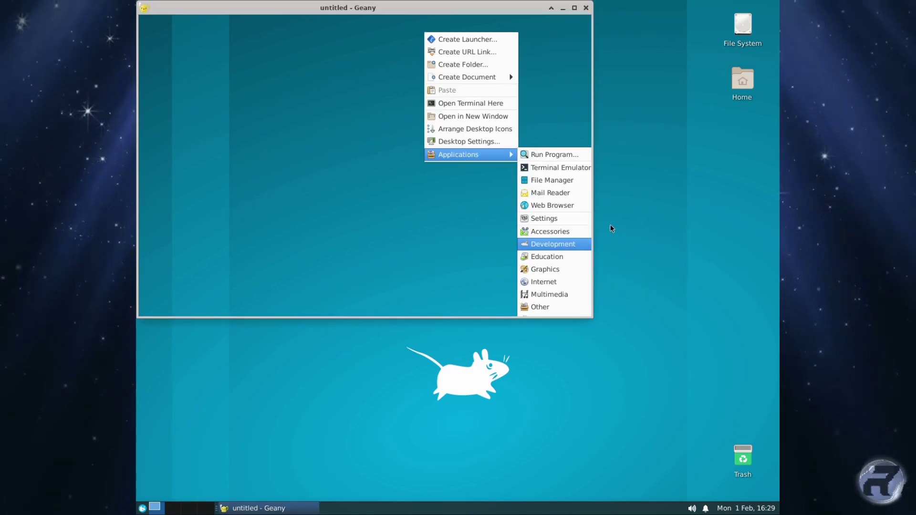
pyautogui.click(375, 20)
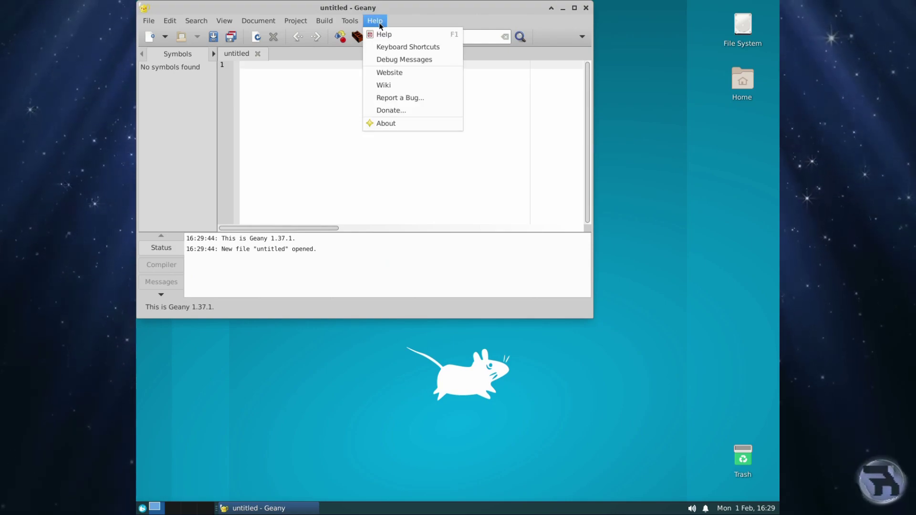
pyautogui.click(394, 125)
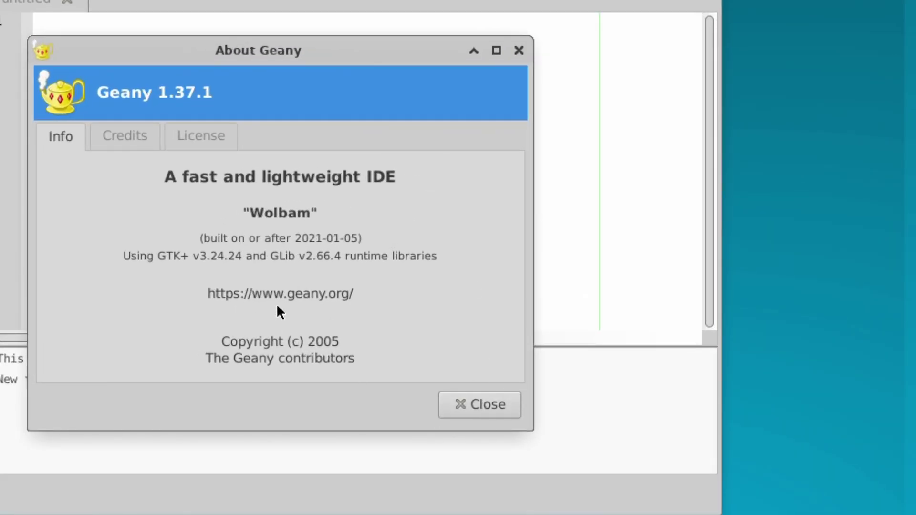